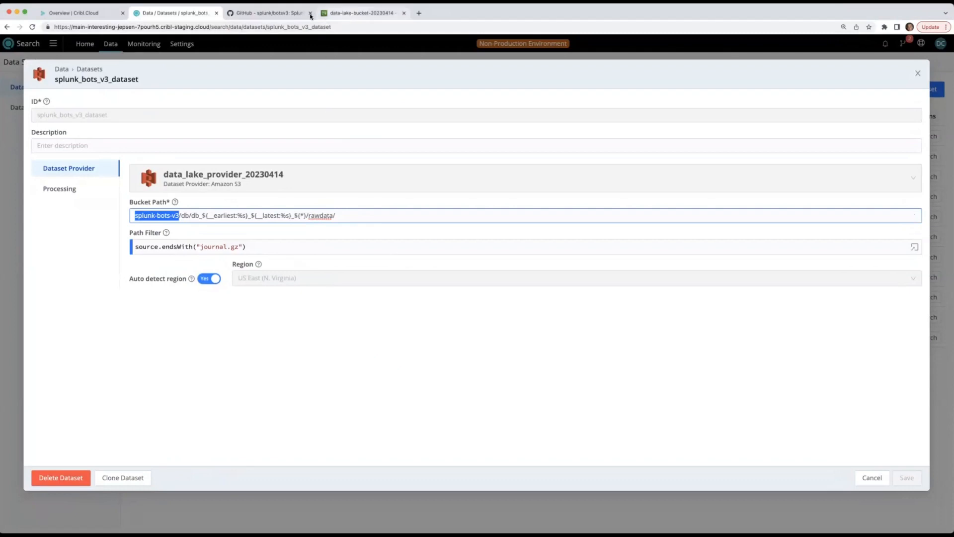
# Switch to the Amazon S3 console and open the db/ folder of the splunk-bots-v3 bucket.
pyautogui.click(348, 13)
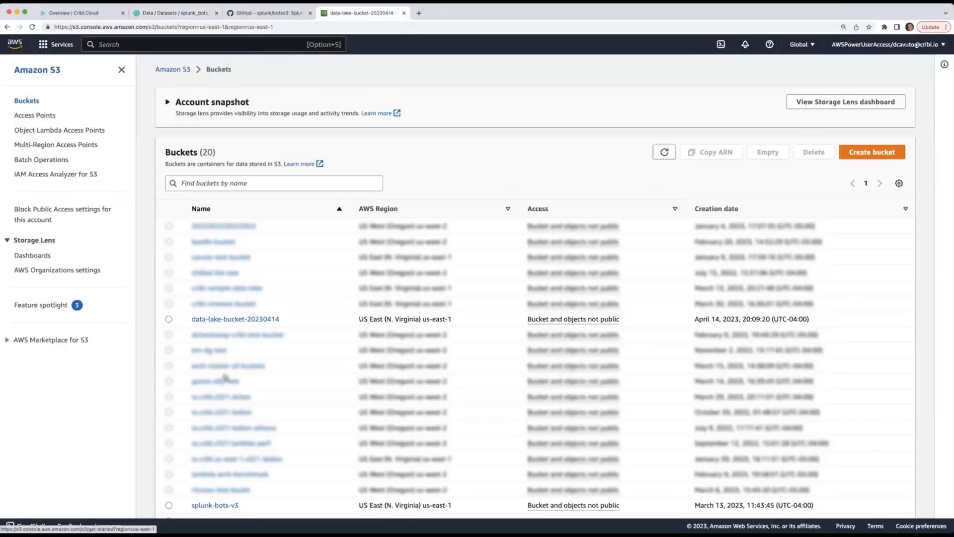
pyautogui.scroll(-3, 203, 492)
pyautogui.click(216, 484)
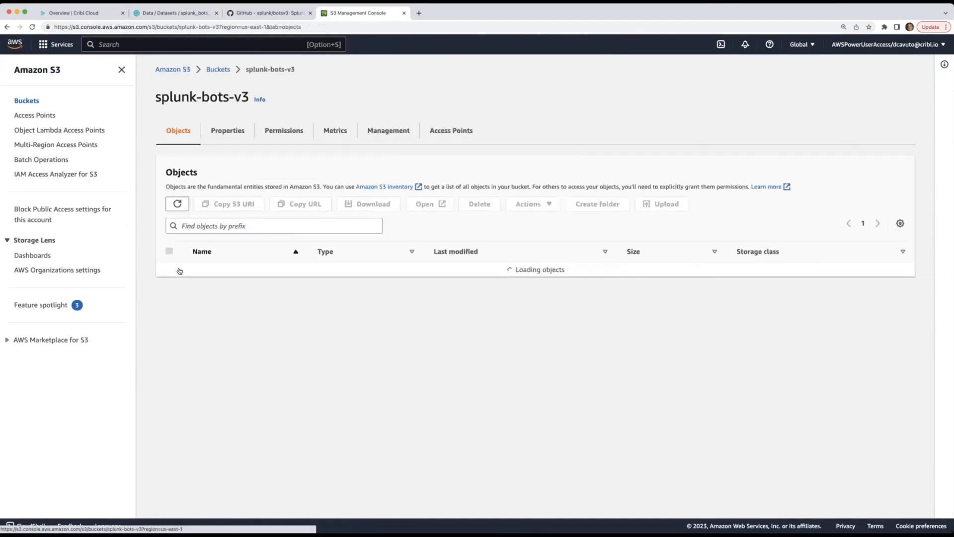
pyautogui.click(210, 270)
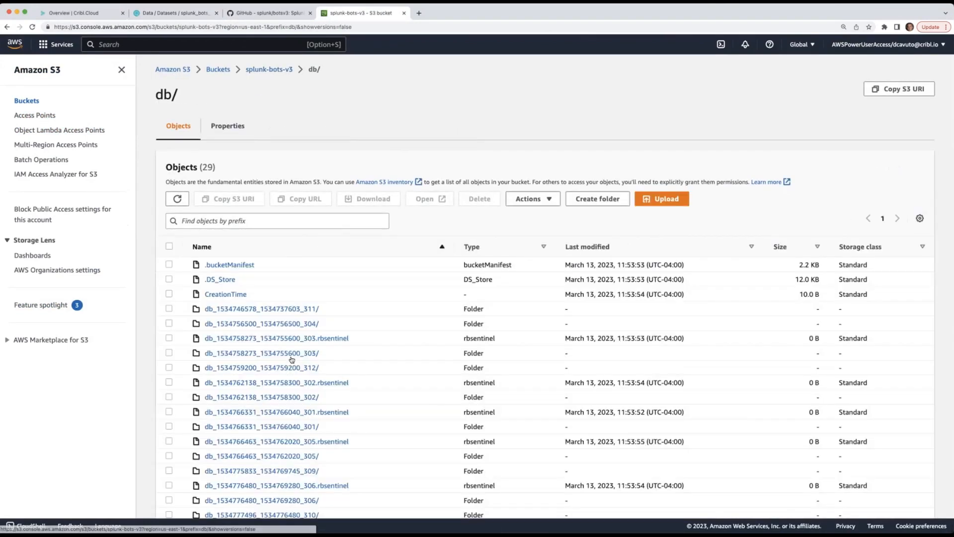
# Browse the time-stamped Splunk bucket folders inside db/ to examine how the raw data is organised.
pyautogui.scroll(-3, 297, 289)
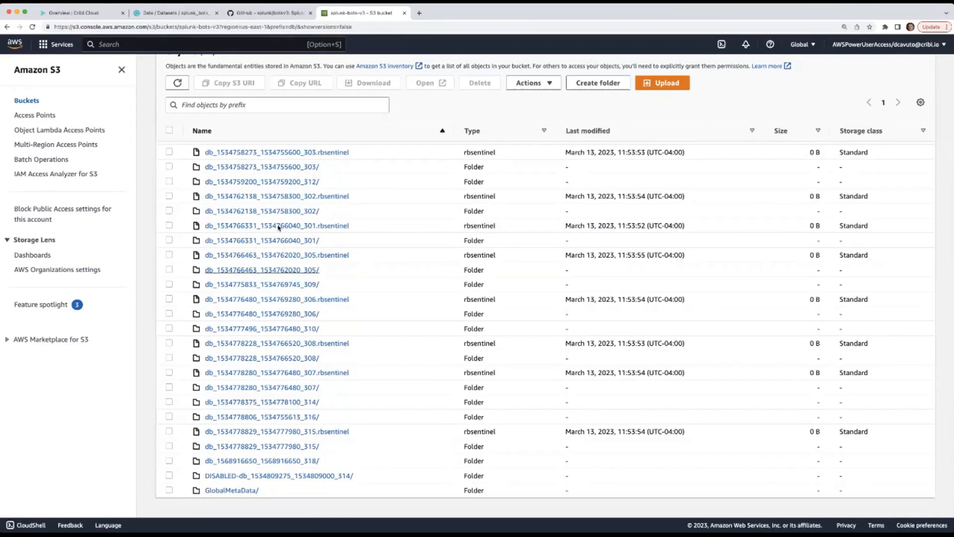
pyautogui.click(283, 244)
pyautogui.scroll(4, 283, 244)
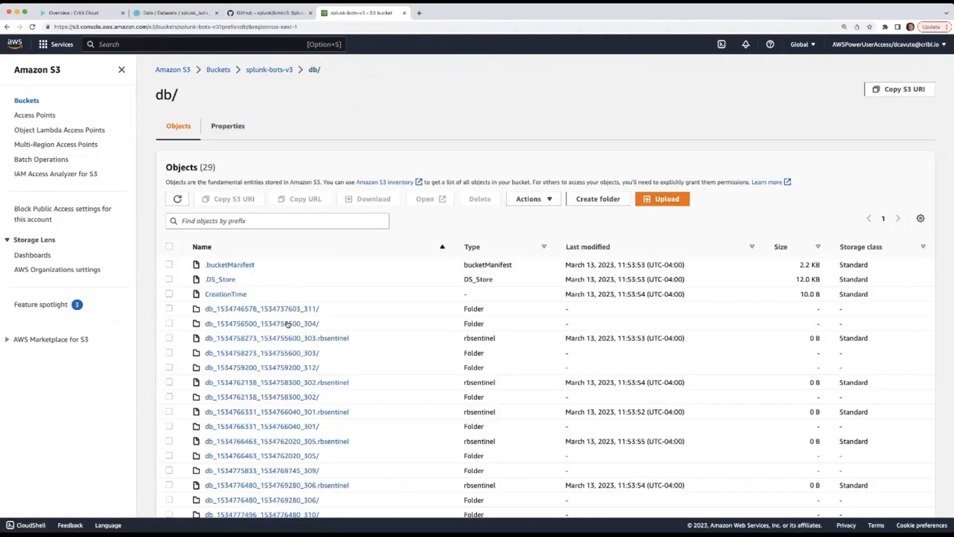
pyautogui.click(294, 324)
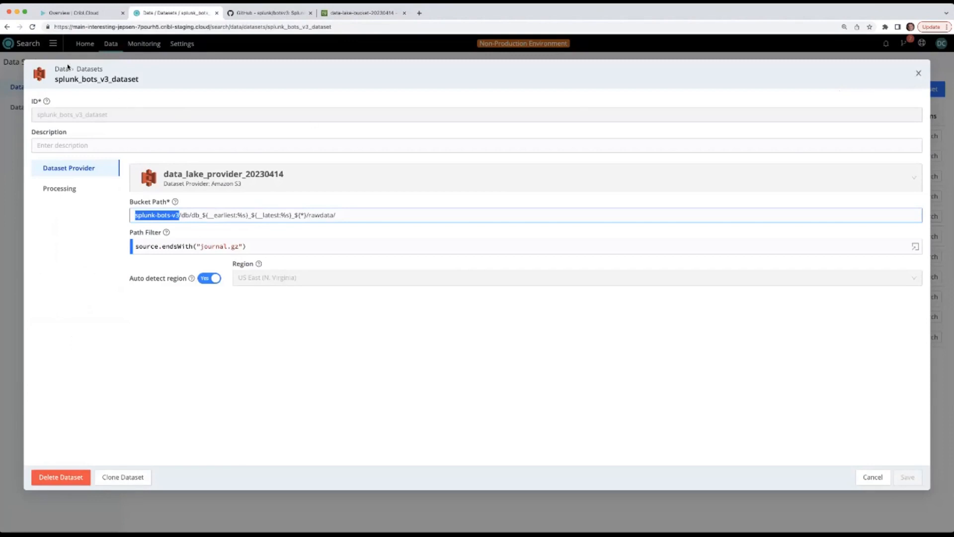
# Back in Cribl Search, close the splunk_bots_v3_dataset settings, switch to Cribl Stream and open the default worker group.
pyautogui.click(55, 56)
pyautogui.click(54, 56)
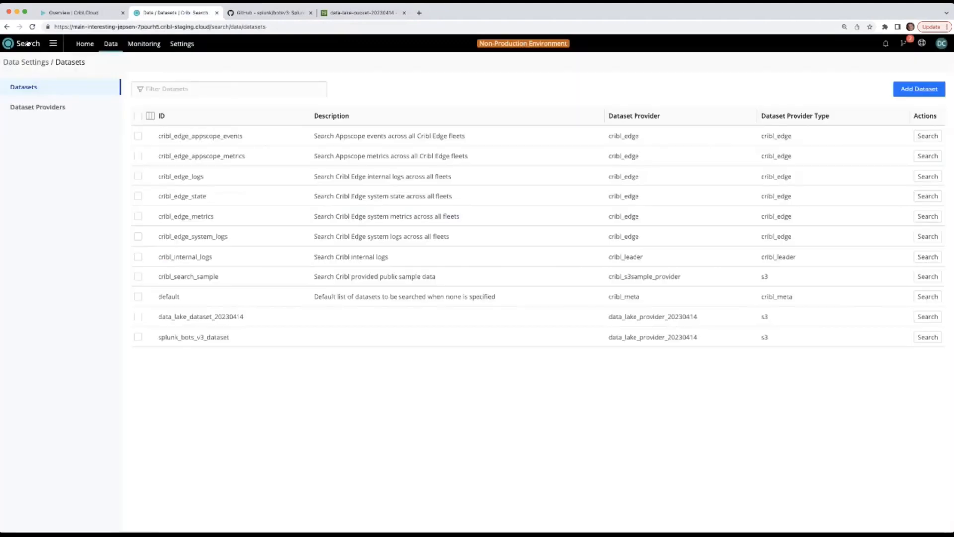
pyautogui.click(52, 43)
pyautogui.click(57, 115)
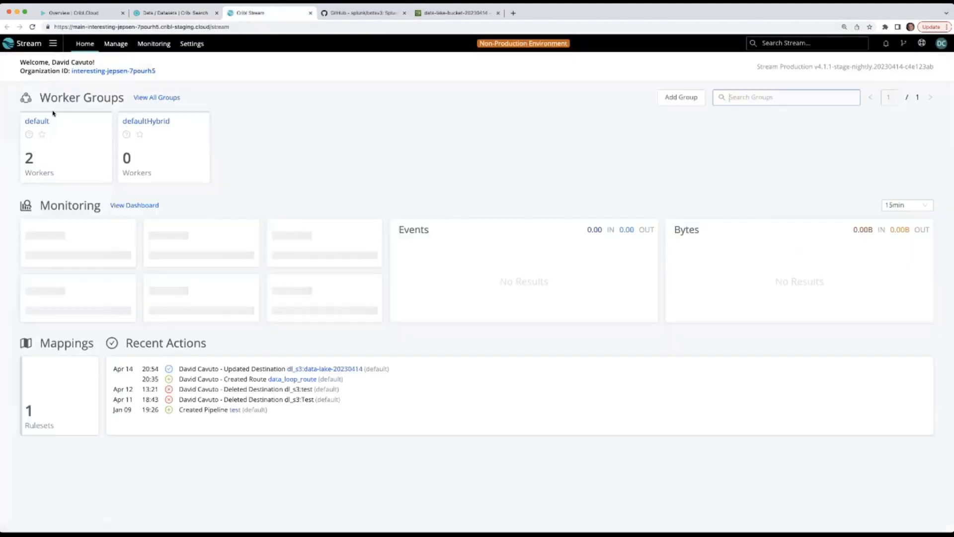
pyautogui.click(58, 121)
# Review the general settings of the Data Lake Amazon S3 destination data-lake-20230414, and close them.
pyautogui.moveTo(174, 62)
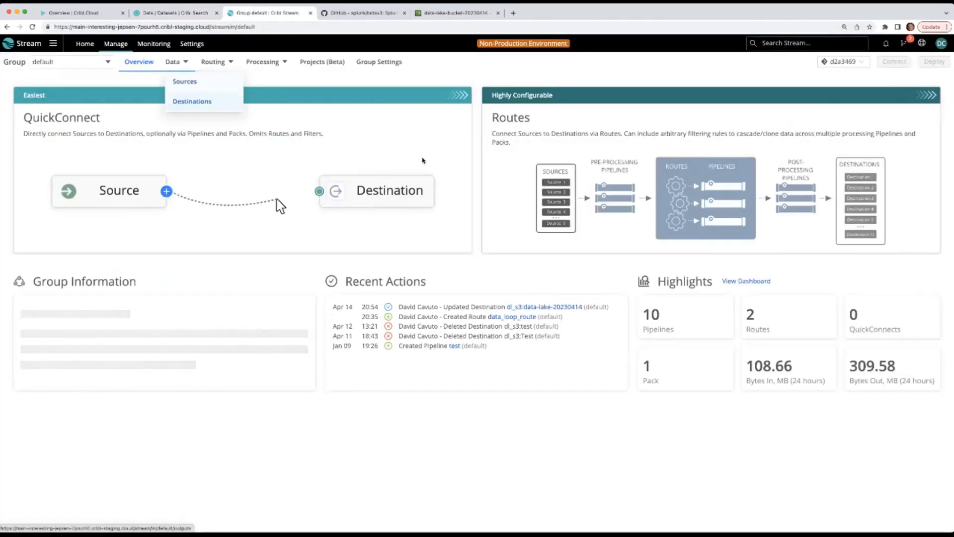
pyautogui.click(182, 100)
pyautogui.click(476, 176)
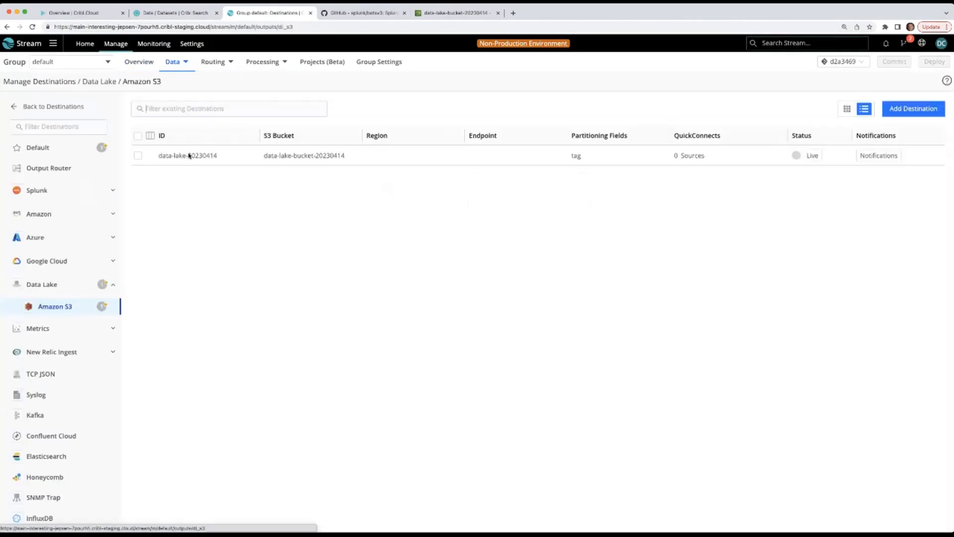
pyautogui.click(164, 154)
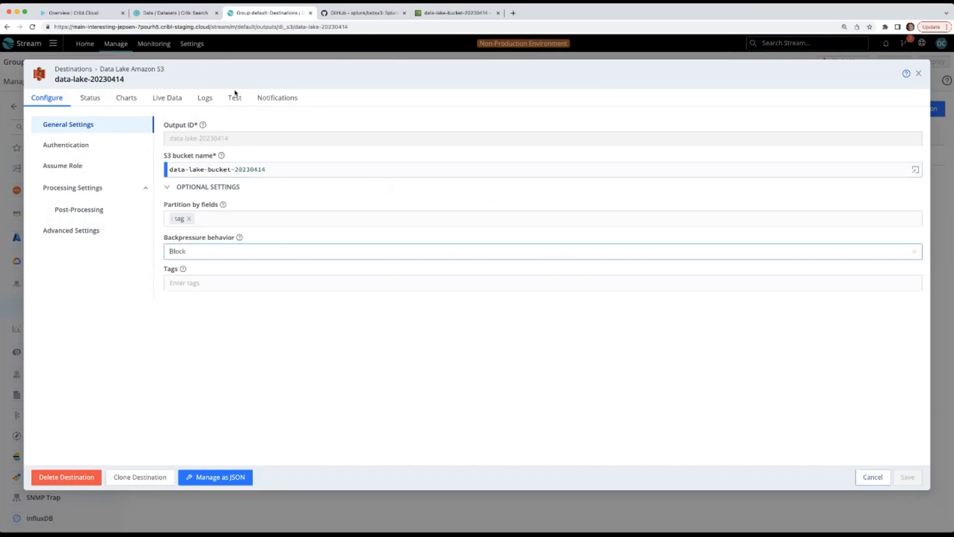
pyautogui.press('Escape')
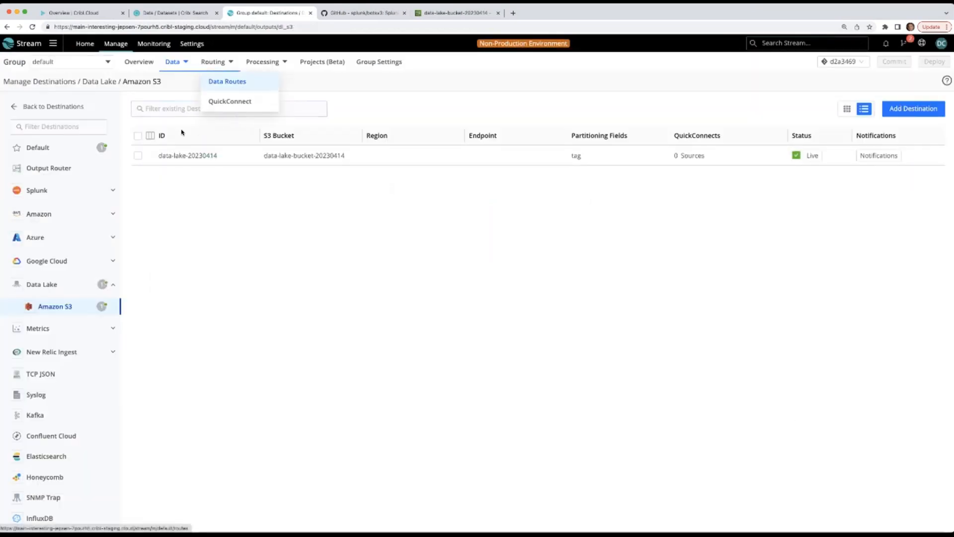
# Inspect the settings of data_loop_route in the data routes and the Cribl HTTP source its filter refers to.
pyautogui.click(227, 81)
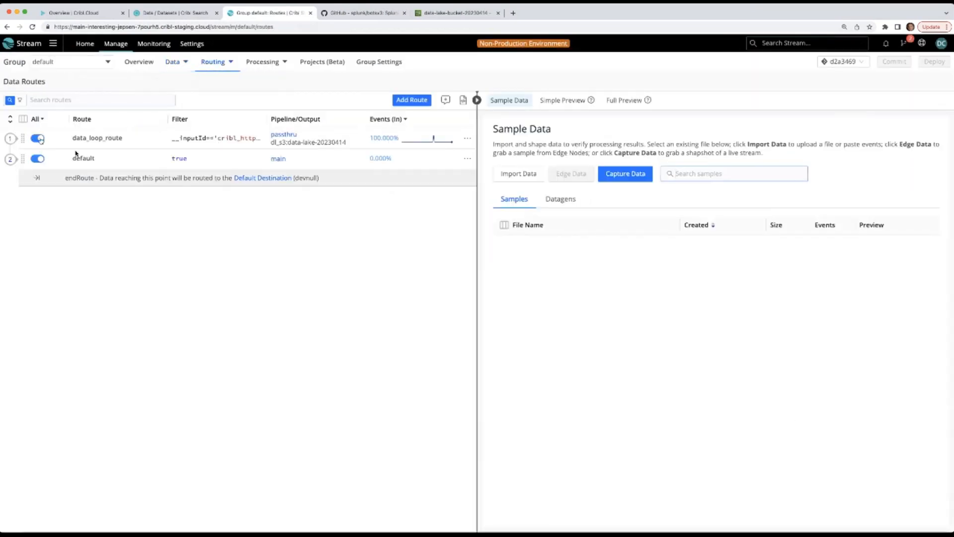
pyautogui.click(250, 143)
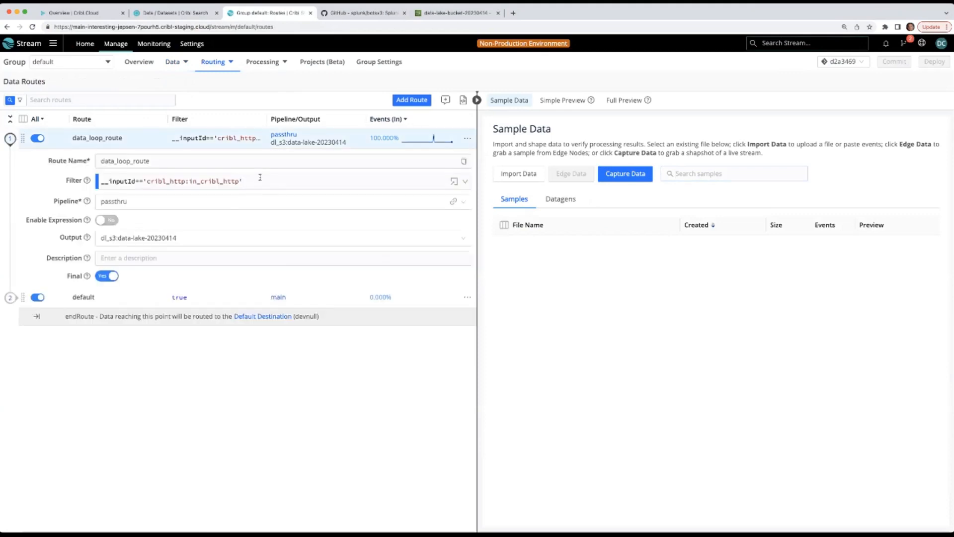
pyautogui.moveTo(182, 63)
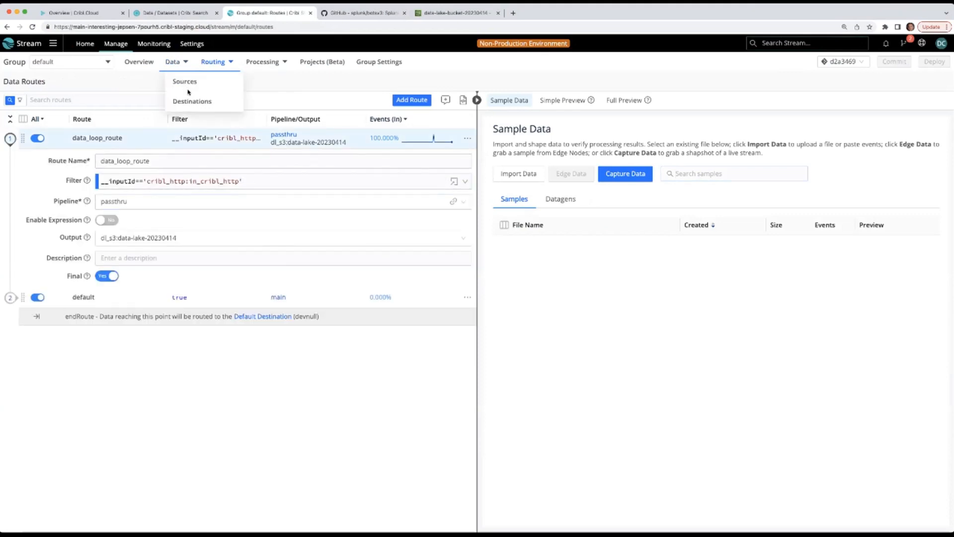
pyautogui.click(184, 81)
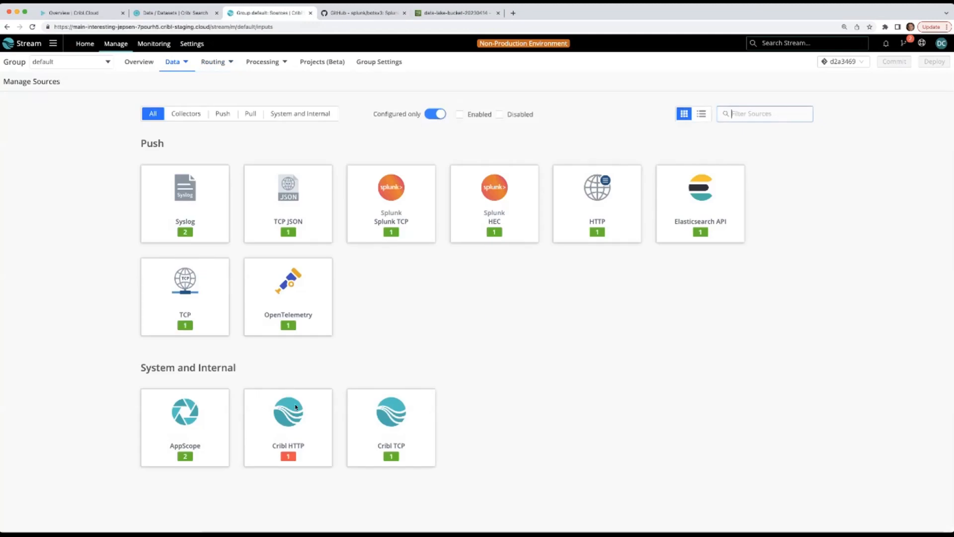
pyautogui.click(288, 424)
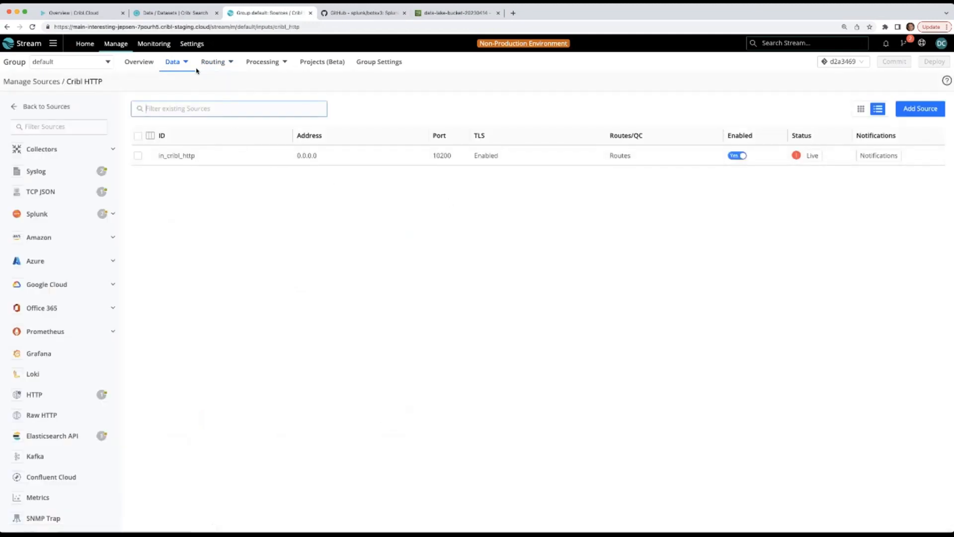
# Return to the data routes and show the available output destinations for data_loop_route.
pyautogui.moveTo(213, 62)
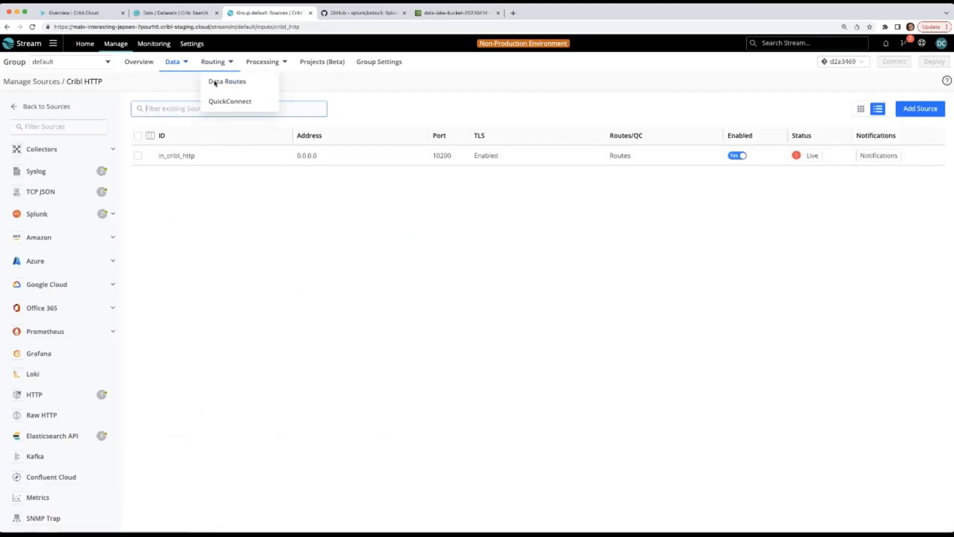
pyautogui.click(215, 80)
pyautogui.click(181, 238)
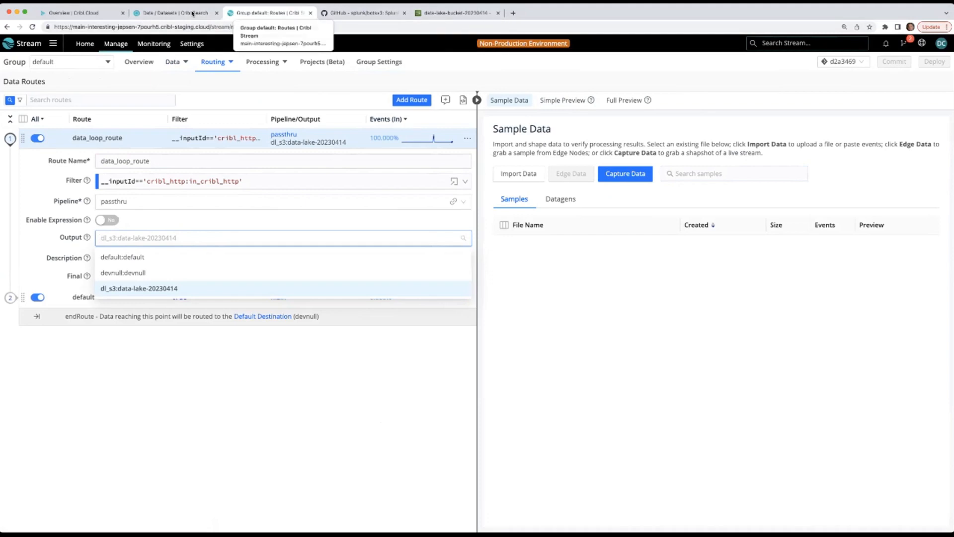
# Return to Cribl Search and search splunk_bots_v3_dataset with the time range set to All Time.
pyautogui.click(204, 13)
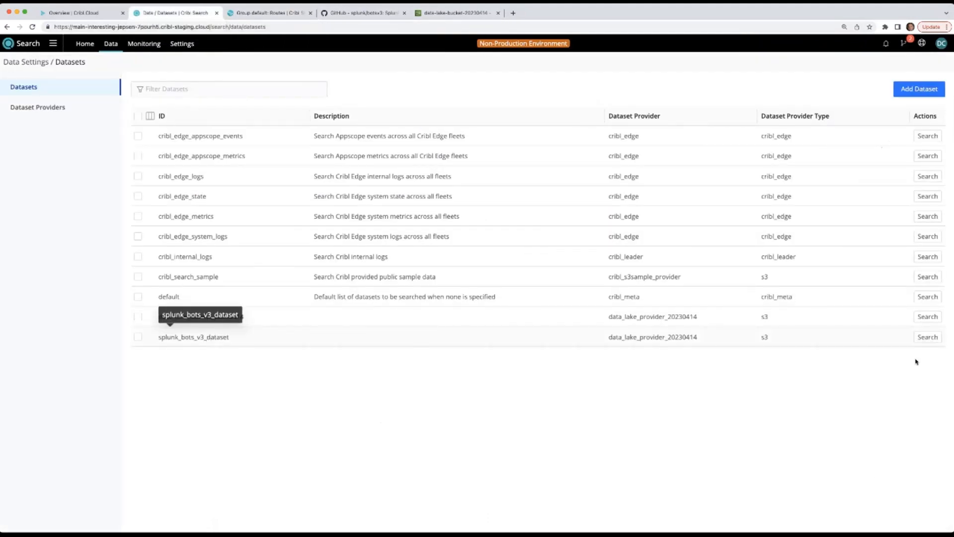
pyautogui.click(928, 337)
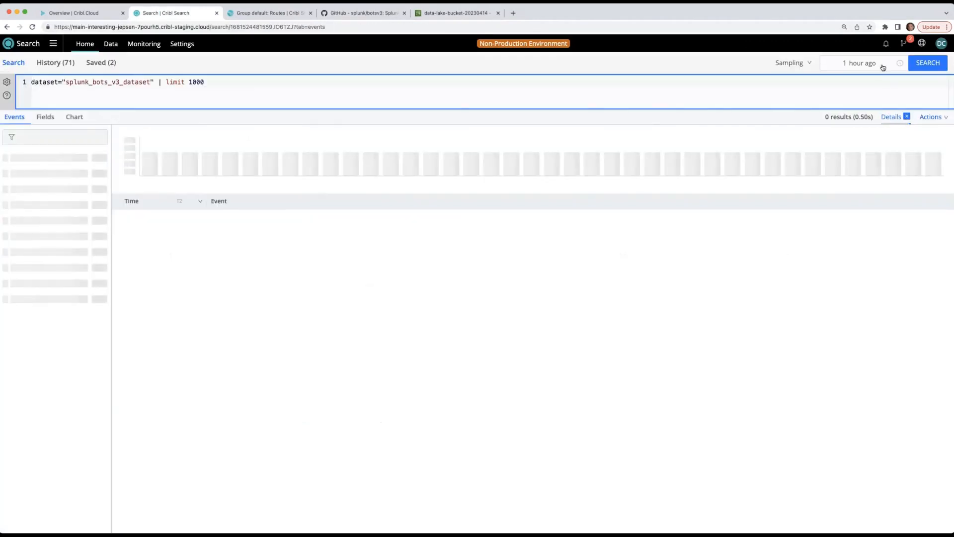
pyautogui.click(862, 63)
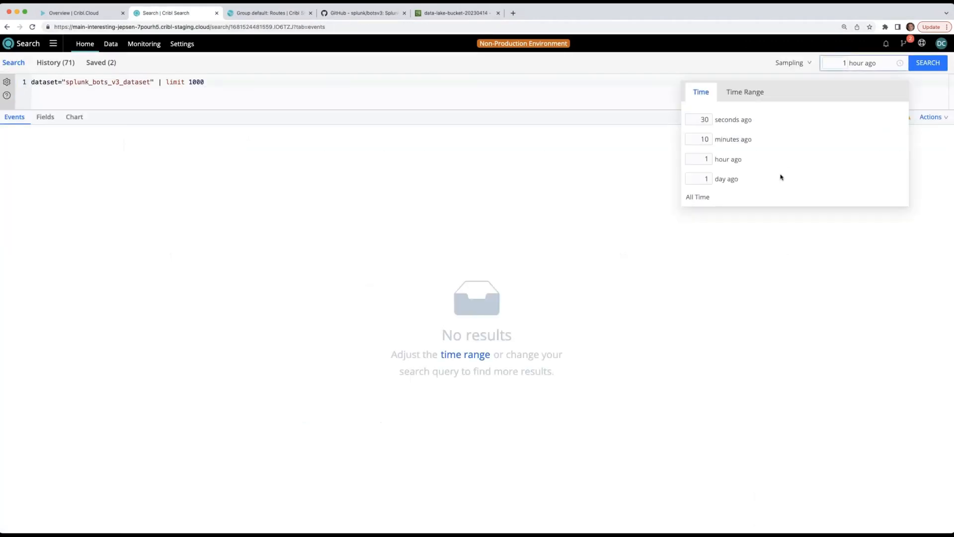
pyautogui.click(928, 63)
pyautogui.click(929, 64)
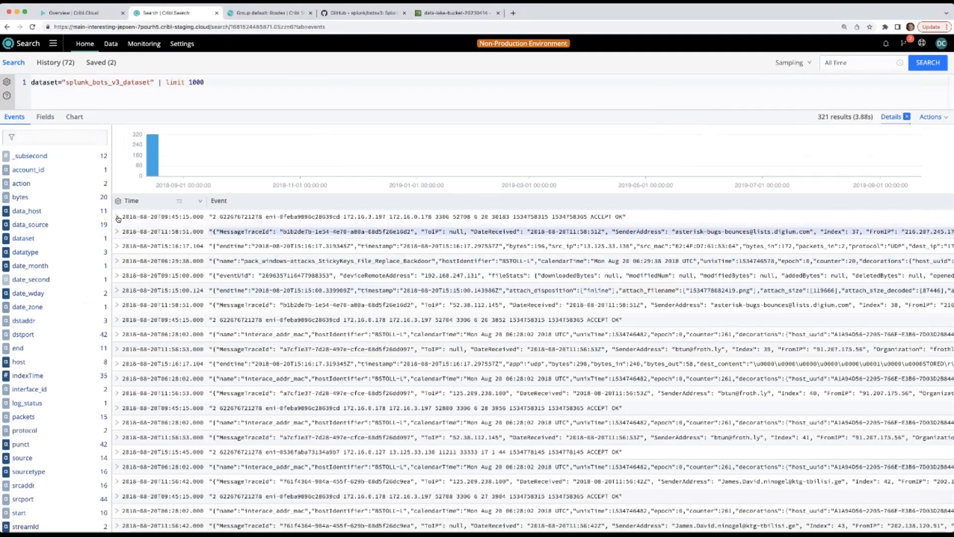
# Expand the first two events in the results to examine their extracted fields.
pyautogui.click(117, 217)
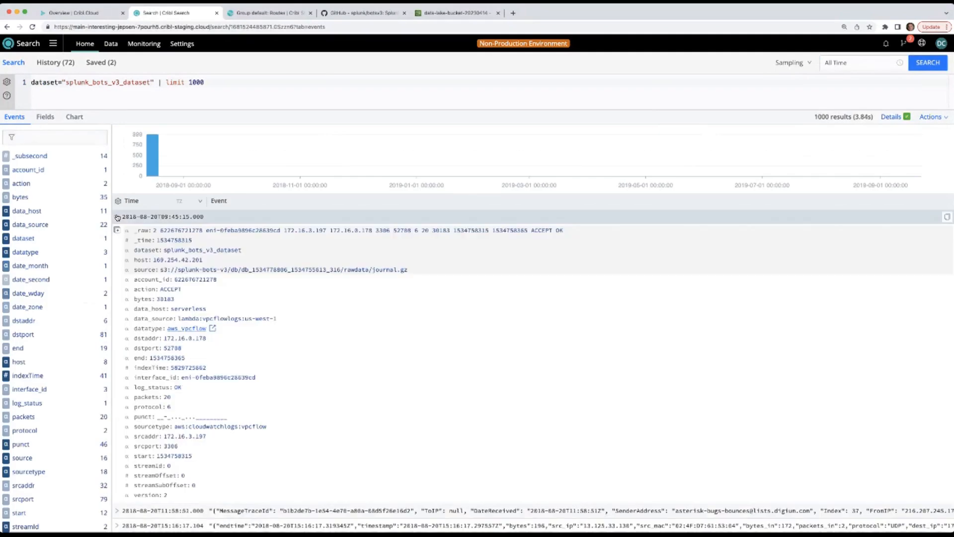
pyautogui.scroll(-4, 207, 297)
pyautogui.click(117, 288)
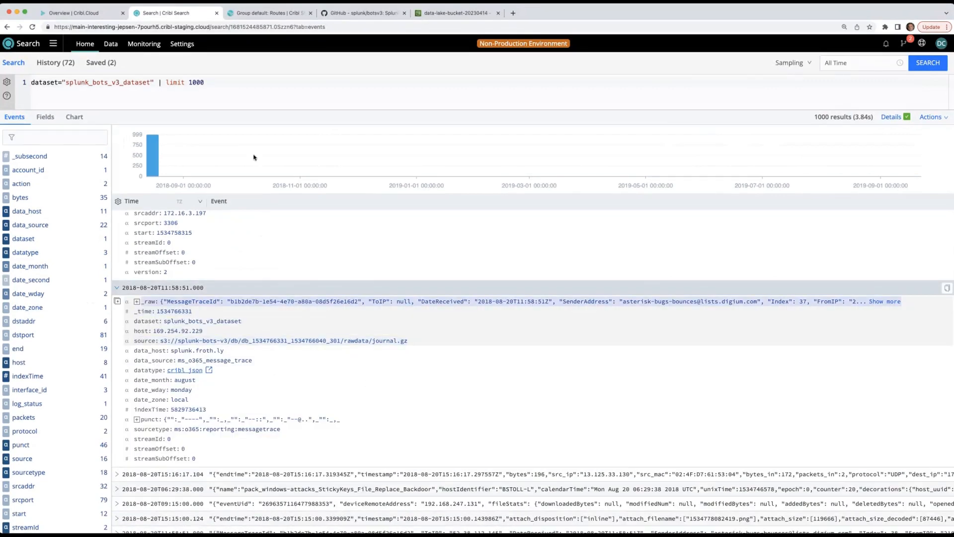
# Append "| extract type=json" to the query and run the search.
pyautogui.click(246, 92)
pyautogui.write('| e')
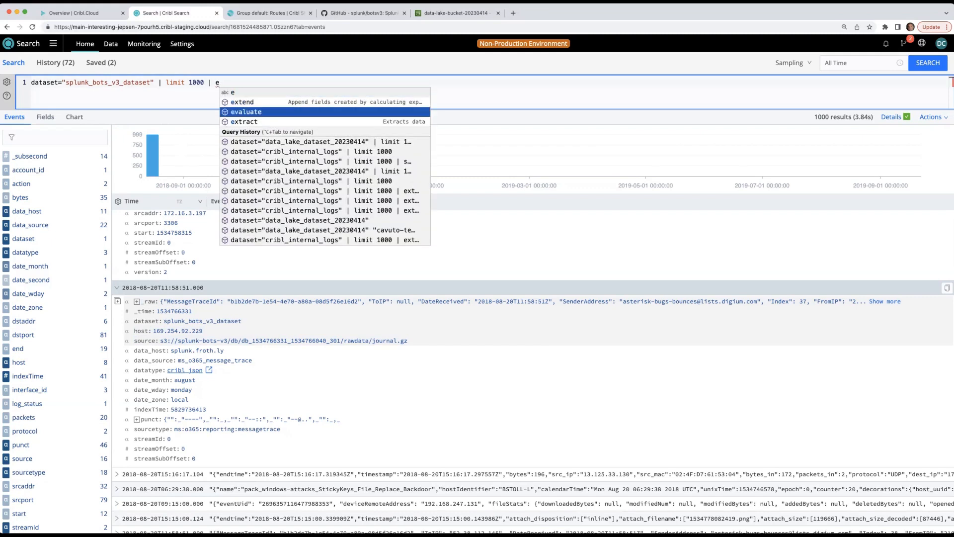
pyautogui.write('xtract type-json')
pyautogui.press('Return')
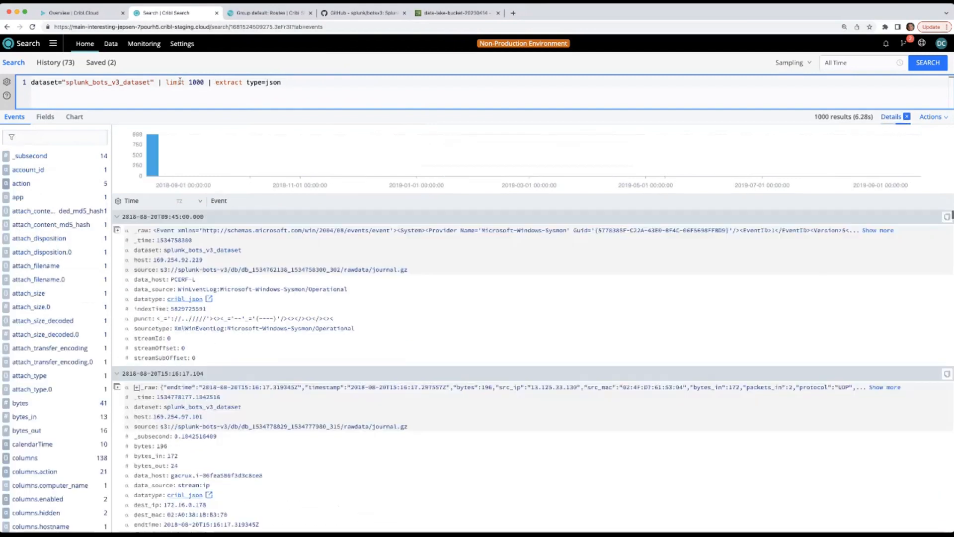
# Replace the limit and extract operators with "count" and run the search over the whole dataset.
pyautogui.moveTo(184, 89)
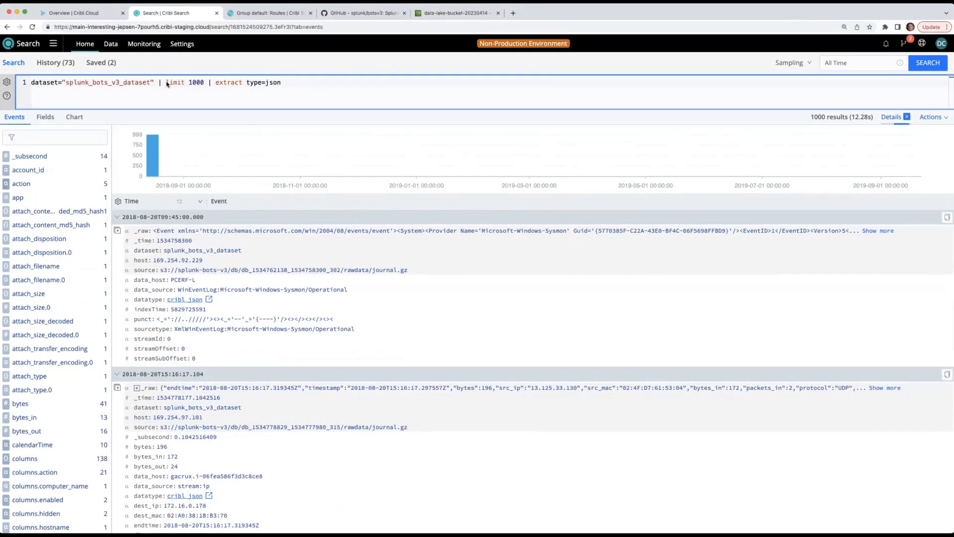
pyautogui.moveTo(166, 83); pyautogui.dragTo(285, 83)
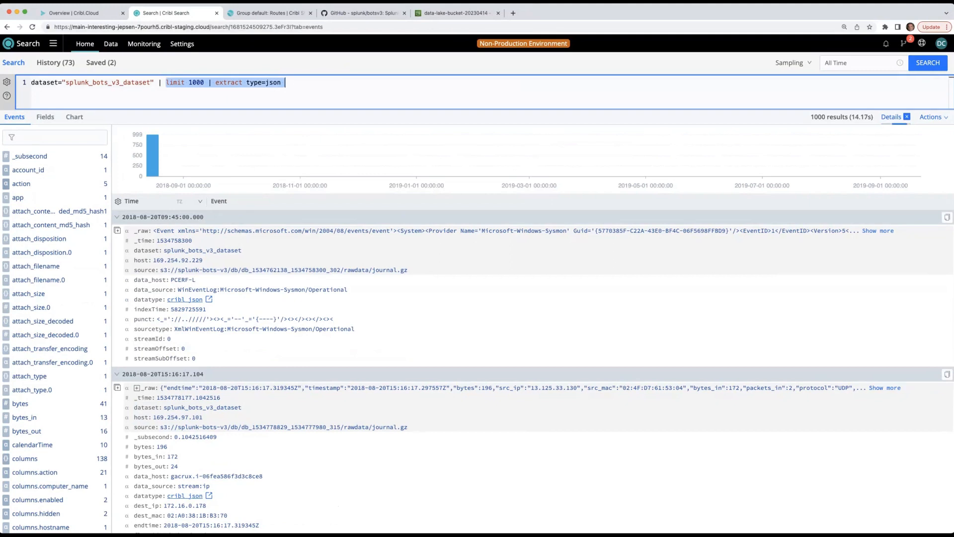
pyautogui.write('count')
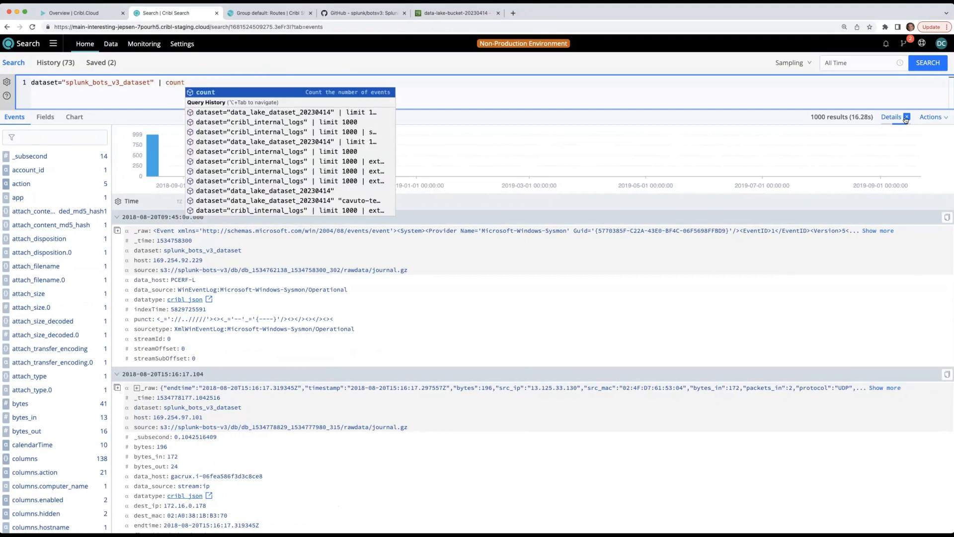
pyautogui.press('Return')
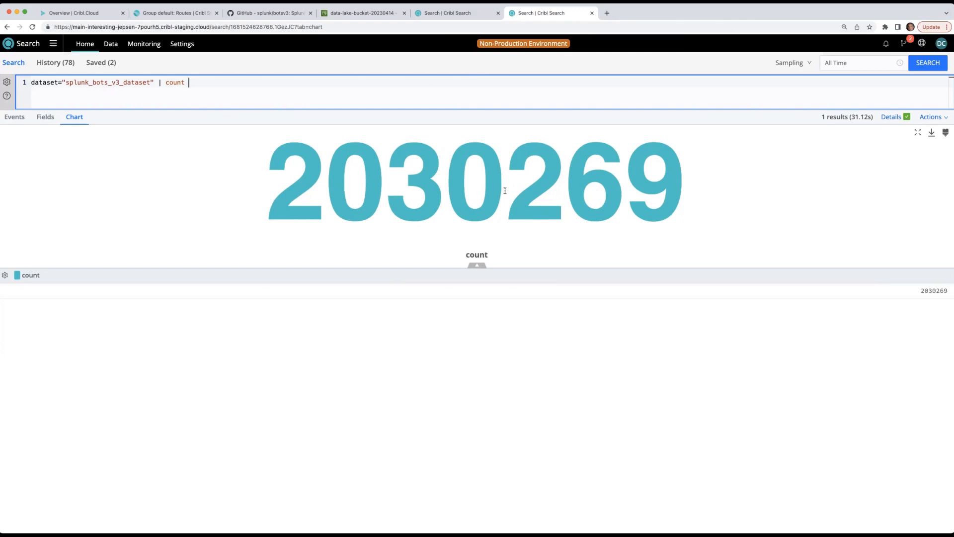
# Replace the count operator with "summarize count() by sourcetype", run the search and look through the listed source types.
pyautogui.press('BackSpace')
pyautogui.press('BackSpace')
pyautogui.press('BackSpace')
pyautogui.press('BackSpace')
pyautogui.press('BackSpace')
pyautogui.press('BackSpace')
pyautogui.write('summarize count() by sourcetype')
pyautogui.press('Return')
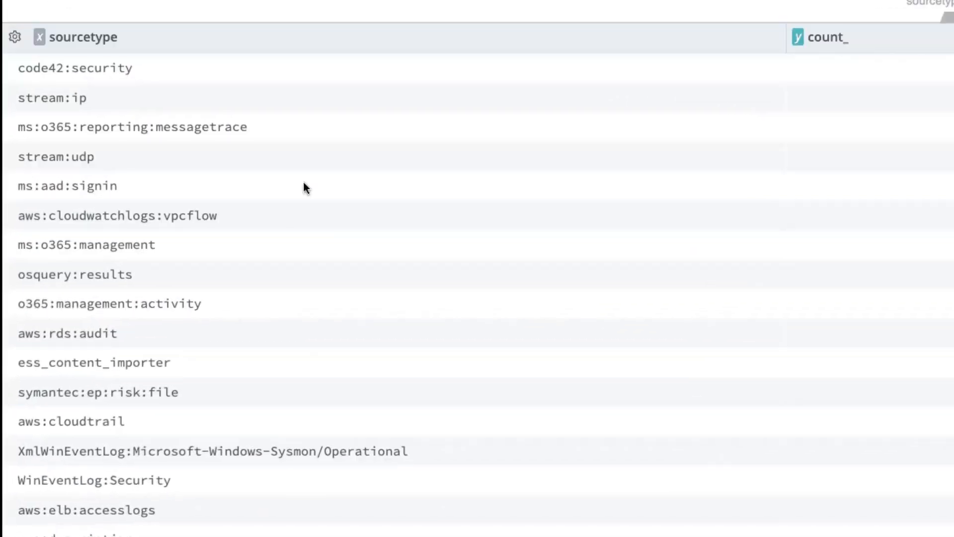
pyautogui.scroll(-5, 300, 234)
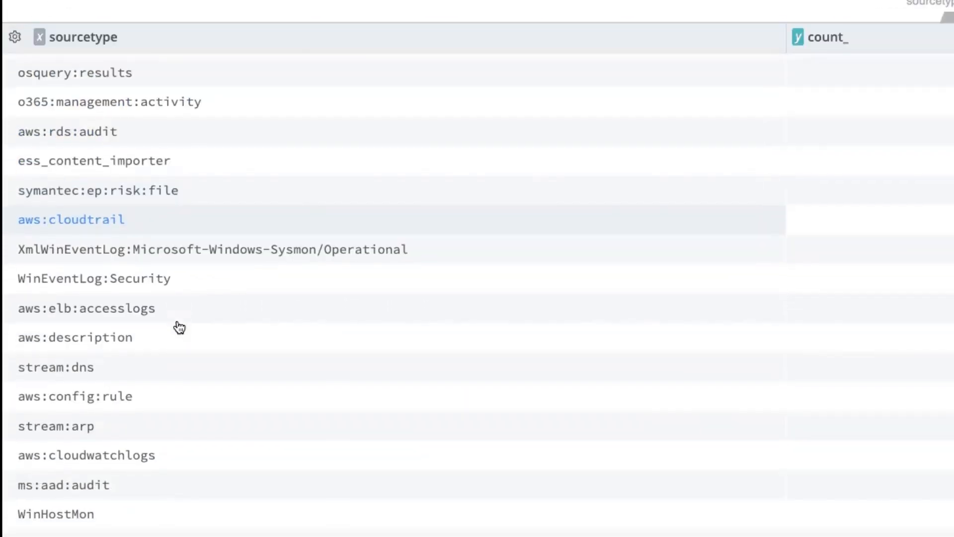
pyautogui.scroll(-5, 180, 325)
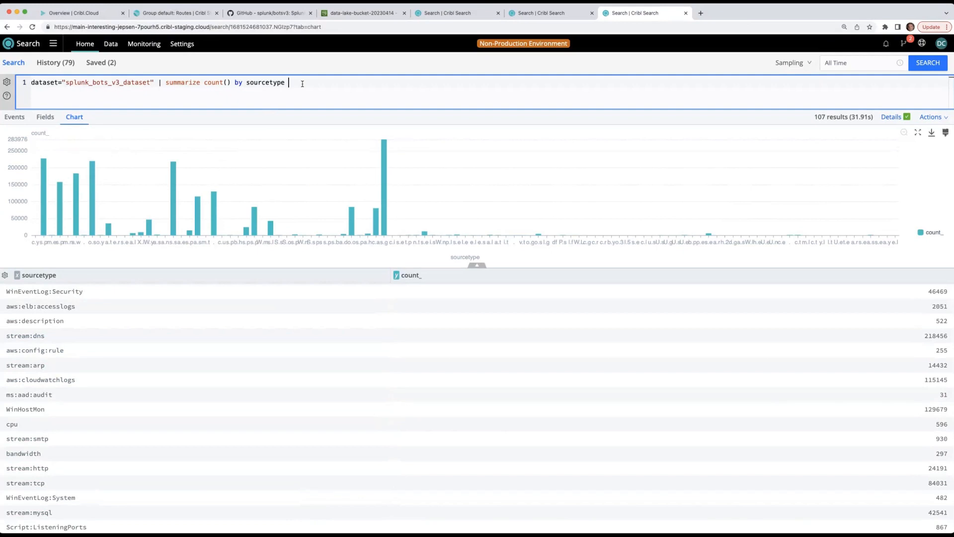
# Duplicate the search tab and replace the summarize clause in the copy with the filter sourcetype="stream:*".
pyautogui.rightClick(634, 15)
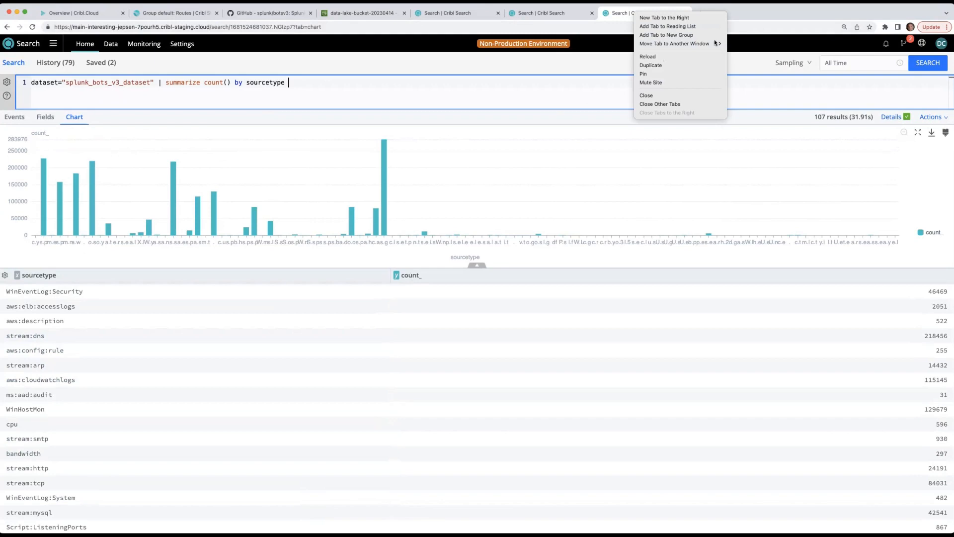
pyautogui.click(416, 358)
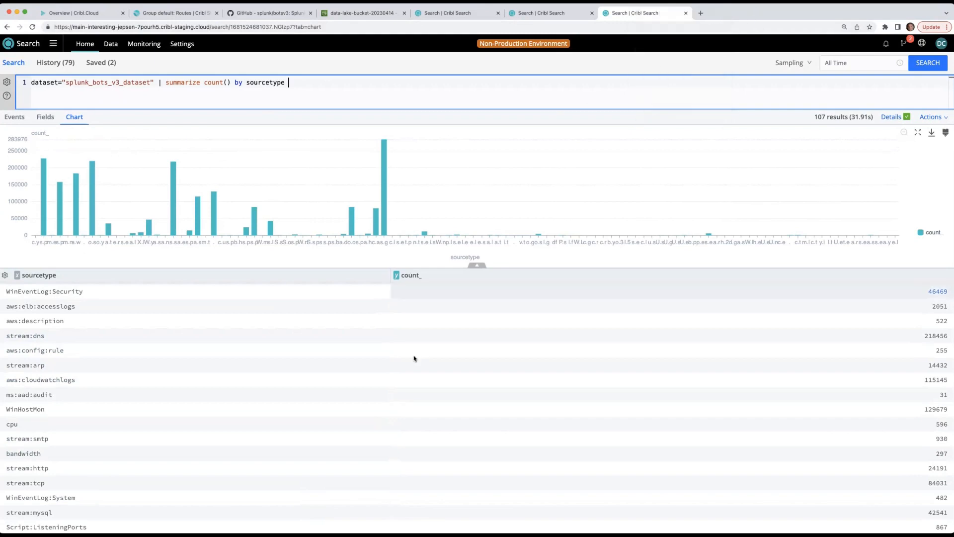
pyautogui.scroll(5, 414, 358)
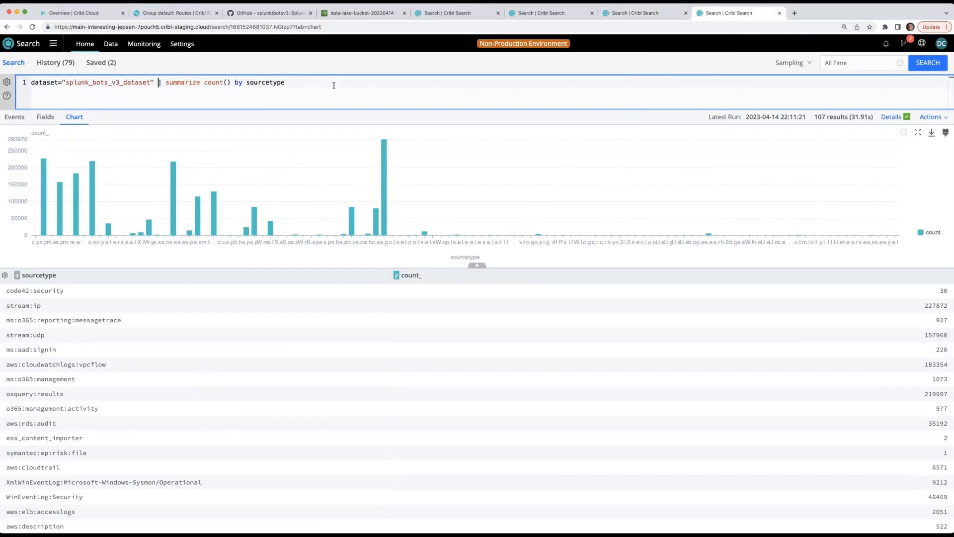
pyautogui.moveTo(158, 83); pyautogui.dragTo(334, 85)
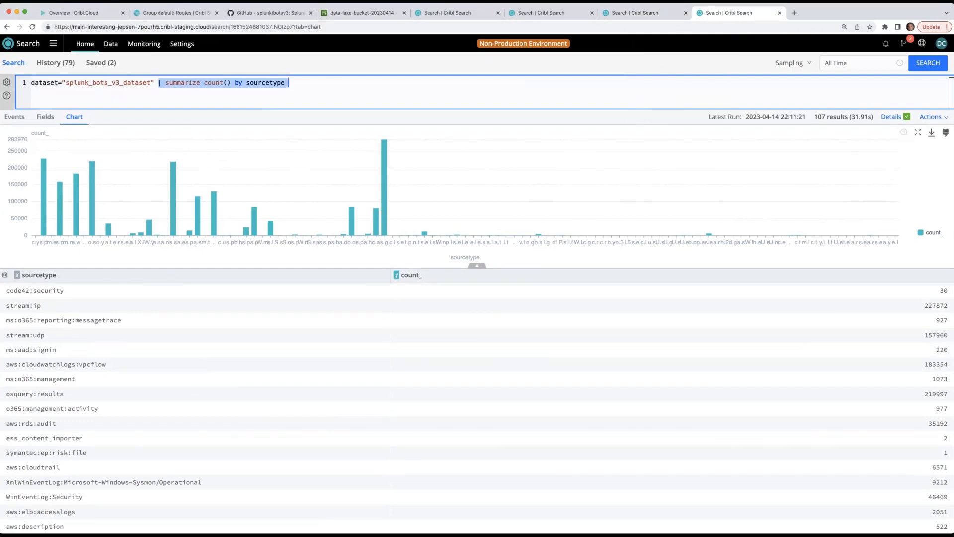
pyautogui.write('sourcetyp')
pyautogui.write('e="')
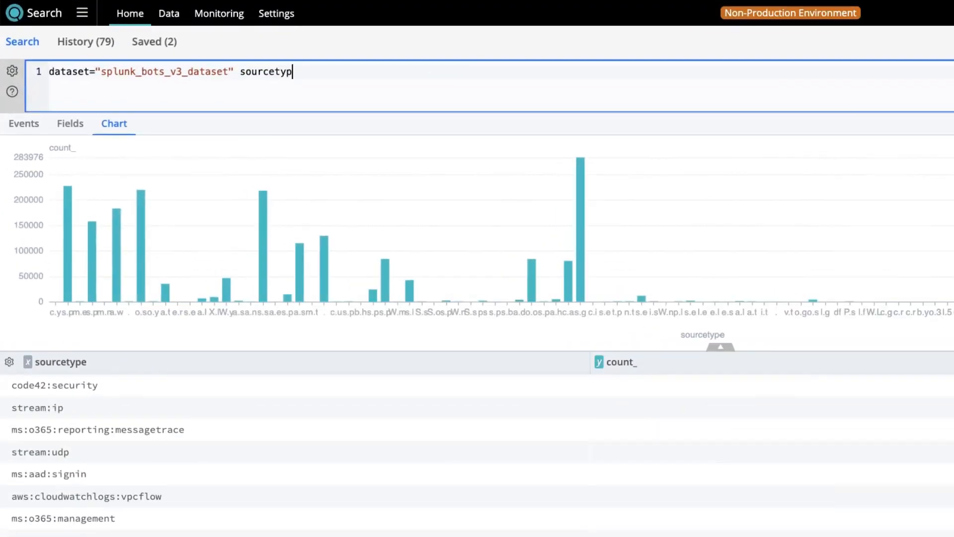
pyautogui.write('"')
pyautogui.write('stream:')
pyautogui.write('*" | count')
# Complete the query with "| summarize count() by sourcetype" and run the search.
pyautogui.write(' by')
pyautogui.press('BackSpace')
pyautogui.press('BackSpace')
pyautogui.press('BackSpace')
pyautogui.press('BackSpace')
pyautogui.press('BackSpace')
pyautogui.press('BackSpace')
pyautogui.press('BackSpace')
pyautogui.press('BackSpace')
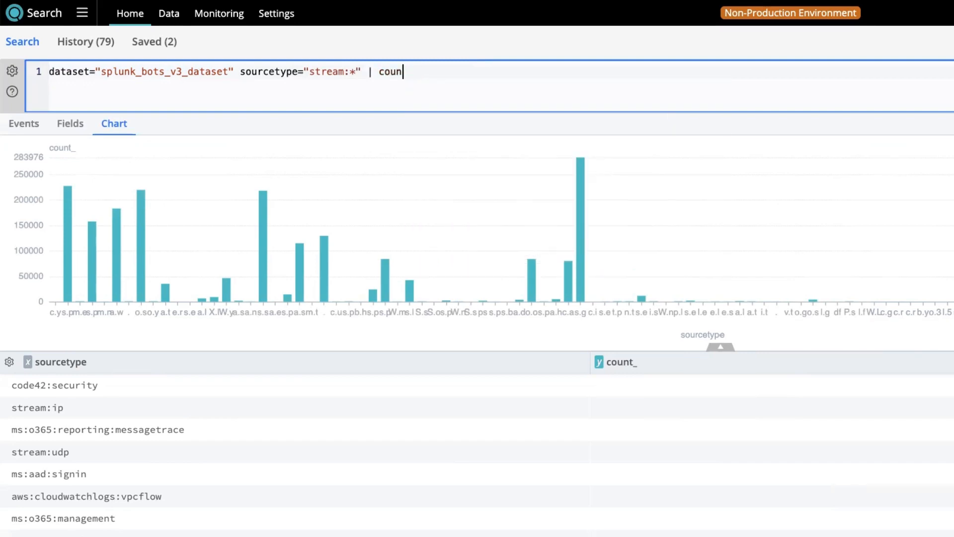
pyautogui.write('summarize count() by sour')
pyautogui.press('BackSpace')
pyautogui.write('rcetype')
pyautogui.press('Return')
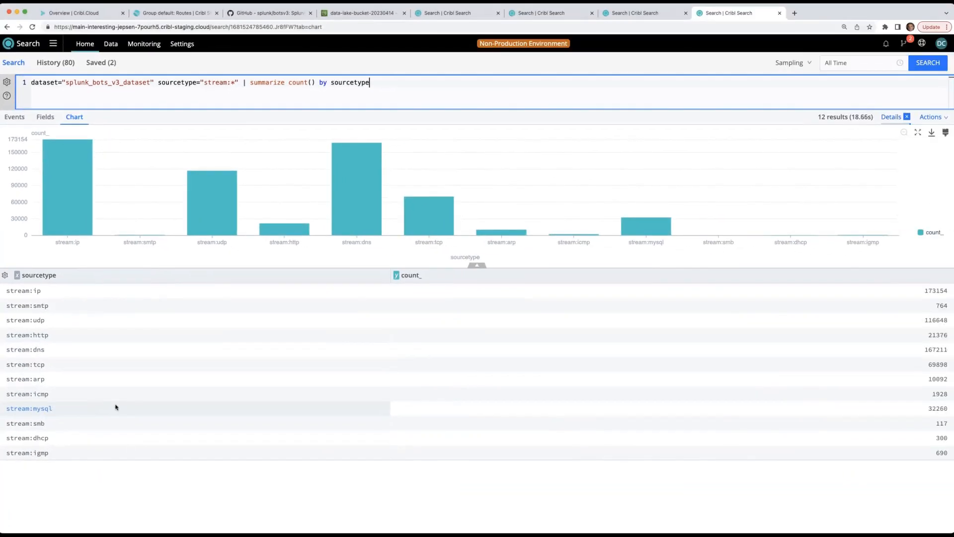
# Duplicate the search tab again and replace the summarize clause in the copy with "extract type=json |".
pyautogui.rightClick(730, 13)
pyautogui.click(758, 64)
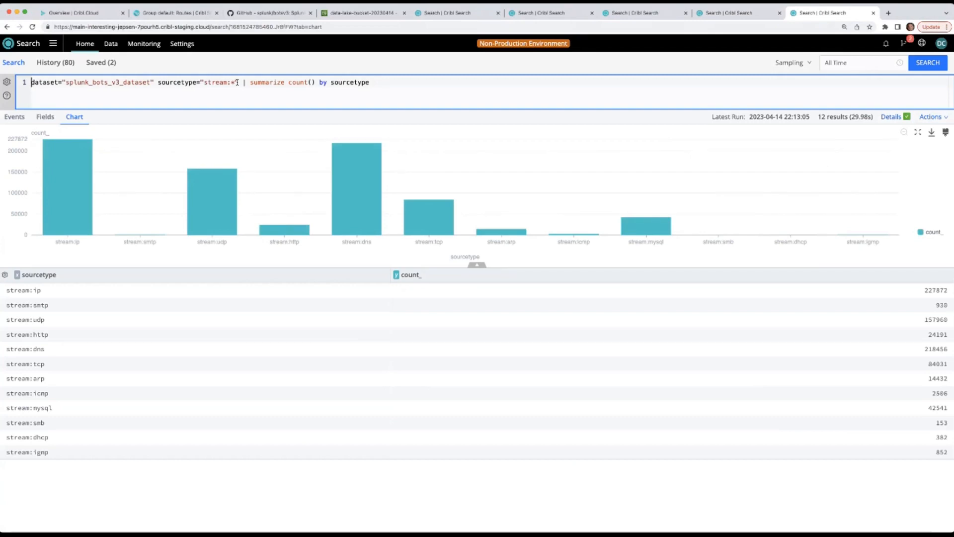
pyautogui.moveTo(250, 83); pyautogui.dragTo(370, 83)
pyautogui.write('extract type=json |')
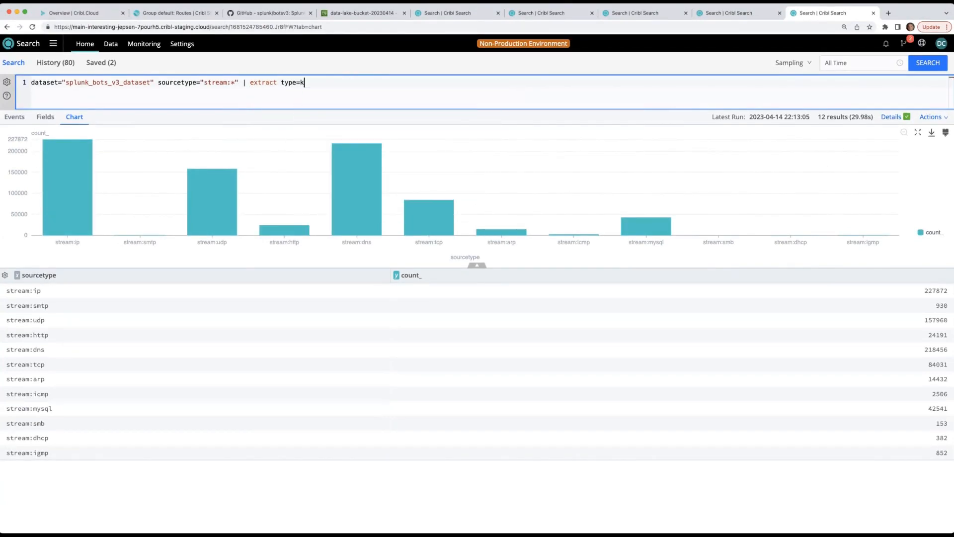
# Narrow the sourcetype to "stream:mysql", run the search with "limit 100" and expand the first event.
pyautogui.click(236, 82)
pyautogui.press('BackSpace')
pyautogui.write('mysql')
pyautogui.click(358, 98)
pyautogui.write('limit 100')
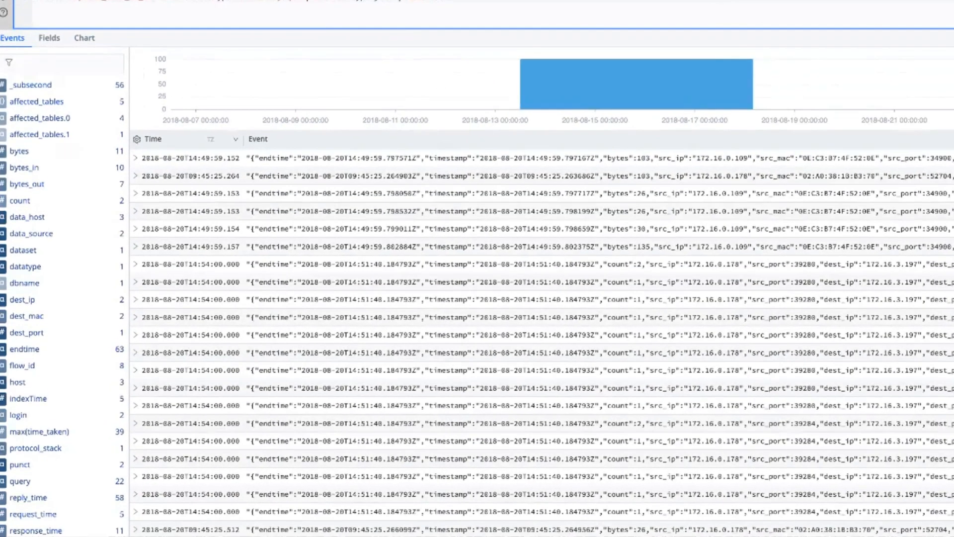
pyautogui.click(135, 158)
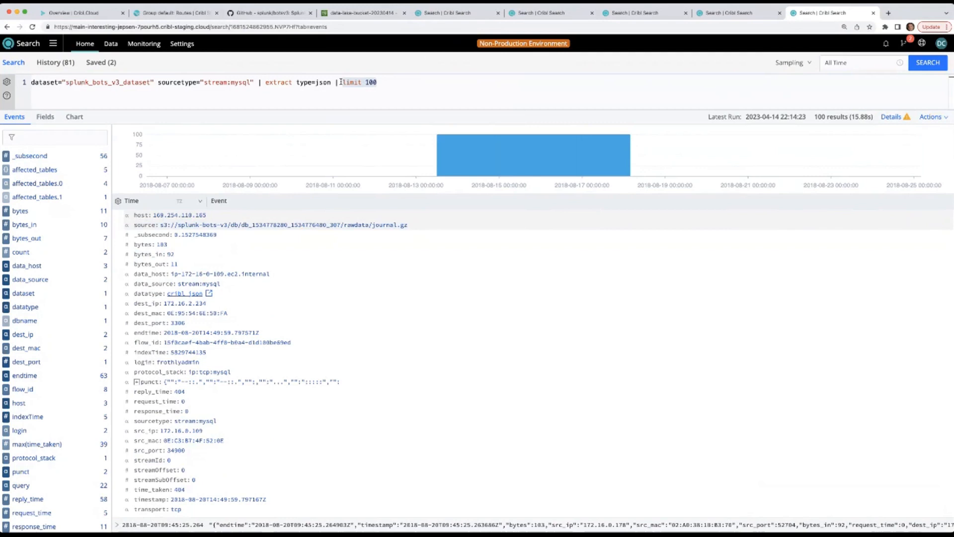
# Replace the limit operator with "summarize count() by src_ip, dest_ip |".
pyautogui.write('sum')
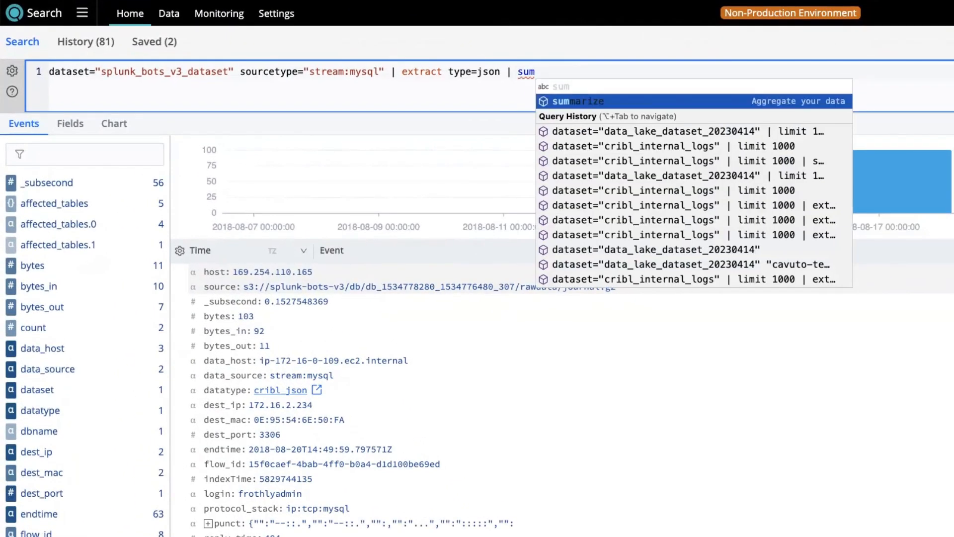
pyautogui.press('Tab')
pyautogui.write('c')
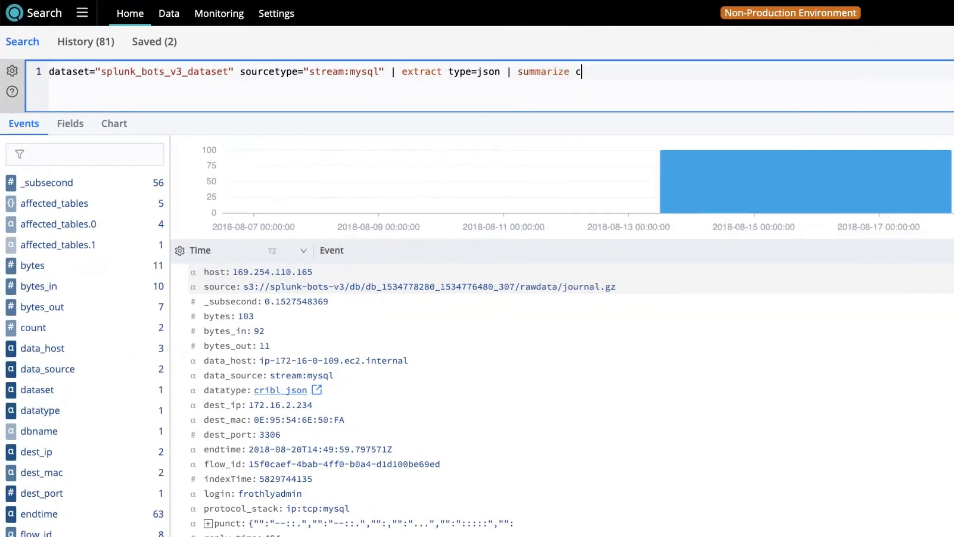
pyautogui.write('ount() by sr')
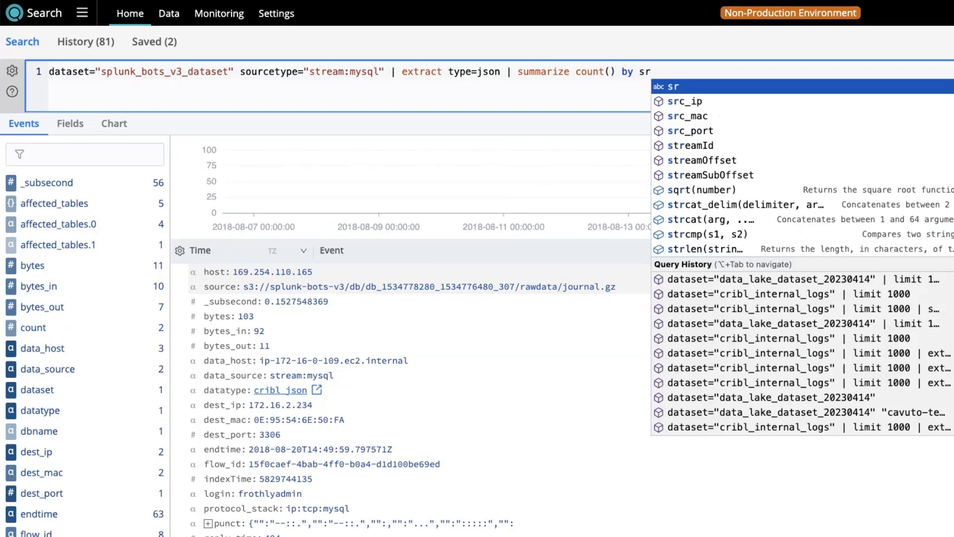
pyautogui.press('Down')
pyautogui.press('Tab')
pyautogui.write(',')
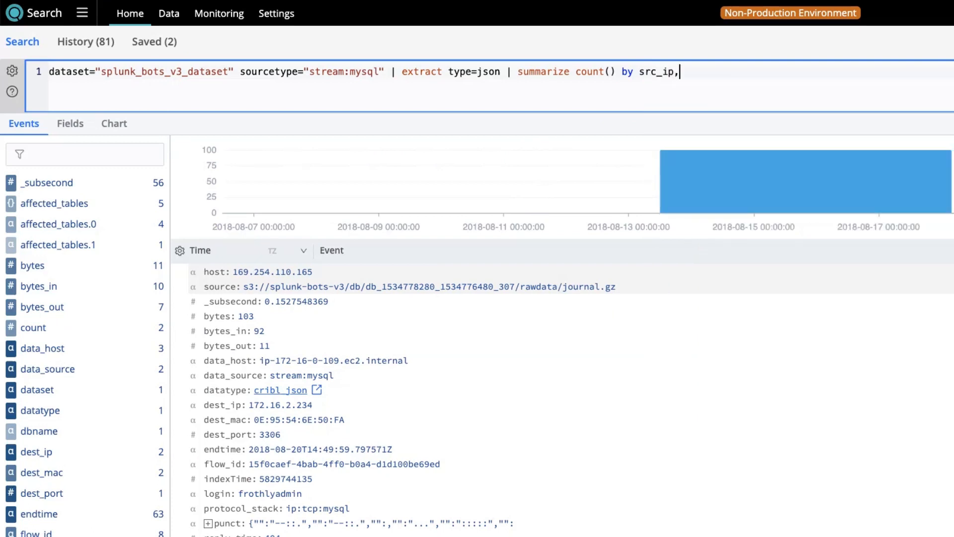
pyautogui.write(' de')
pyautogui.press('Down')
pyautogui.press('Tab')
pyautogui.write('|')
# Name the count theCount, complete the query with "sort by theCount desc" and run the search.
pyautogui.click(581, 71)
pyautogui.write('theCount=count() by src_ip, dest_ip |')
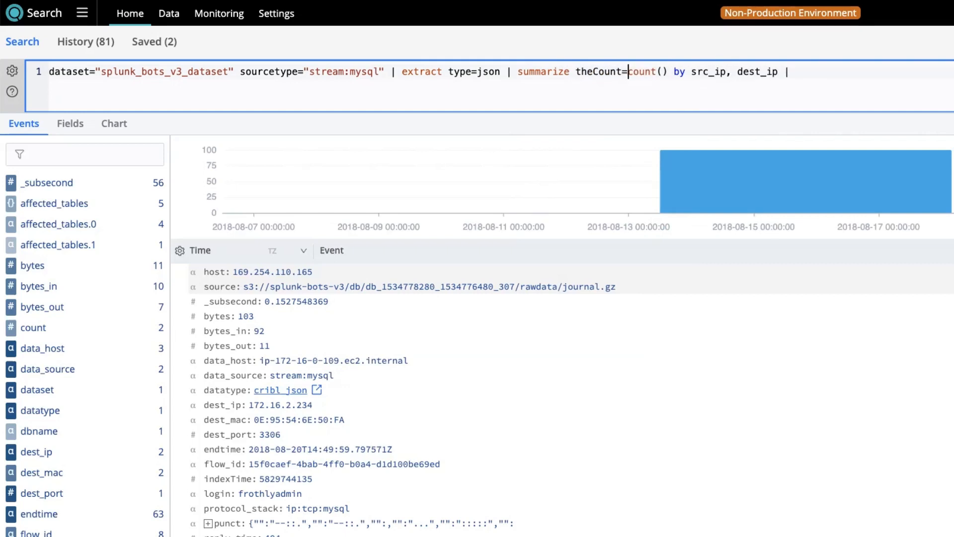
pyautogui.write(' sort')
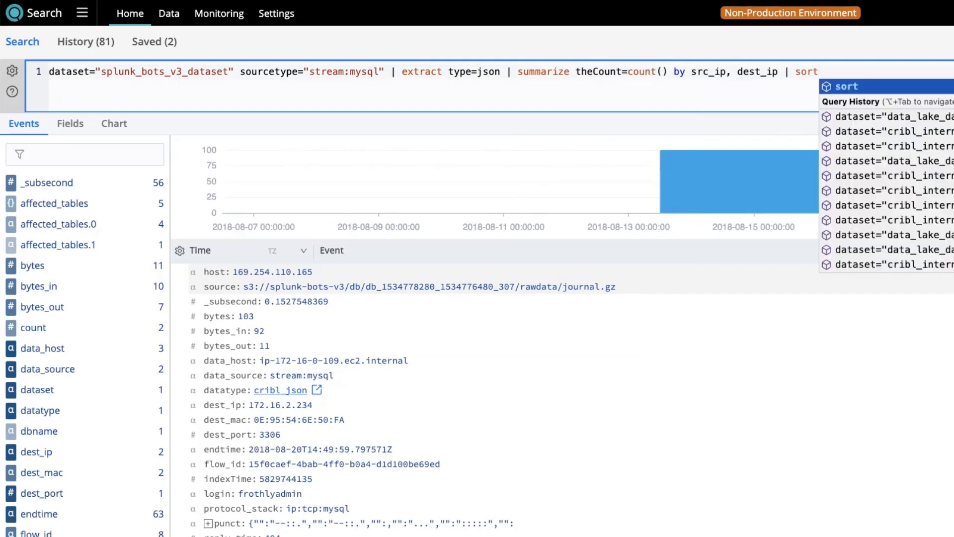
pyautogui.write(' by theCount desc')
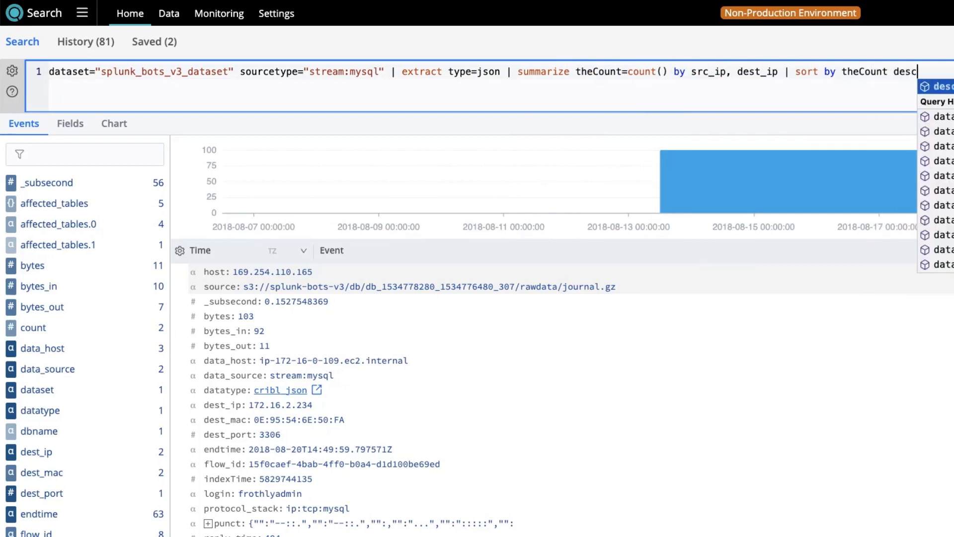
pyautogui.press('Return')
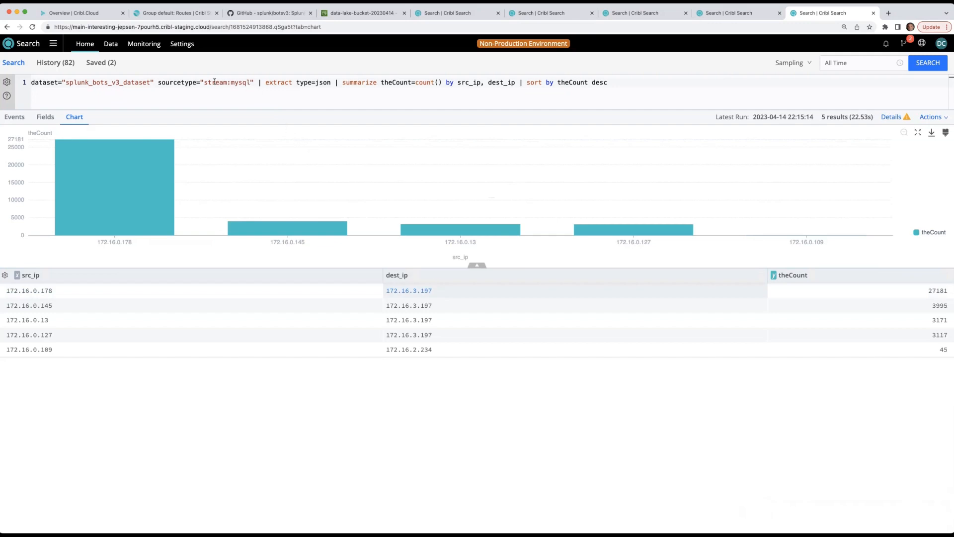
# Add the top row's destination IP 172.16.3.197 and source IP 172.16.0.178 to the query as filters from the results table.
pyautogui.moveTo(251, 83); pyautogui.dragTo(212, 83)
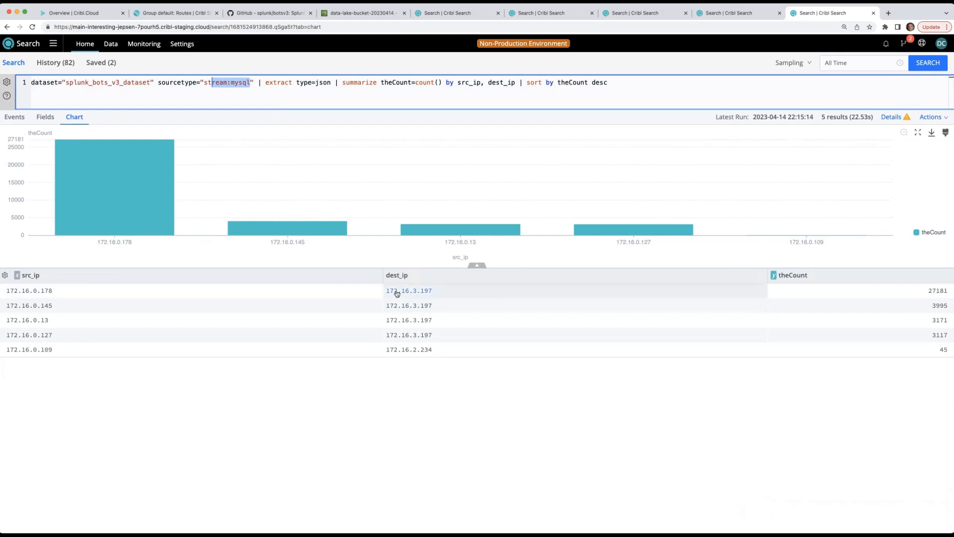
pyautogui.doubleClick(251, 83)
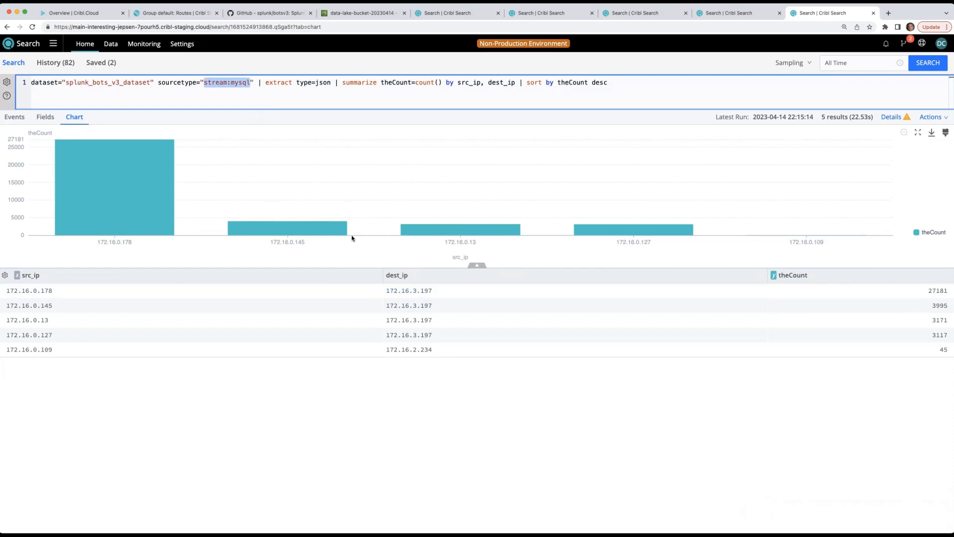
pyautogui.rightClick(413, 289)
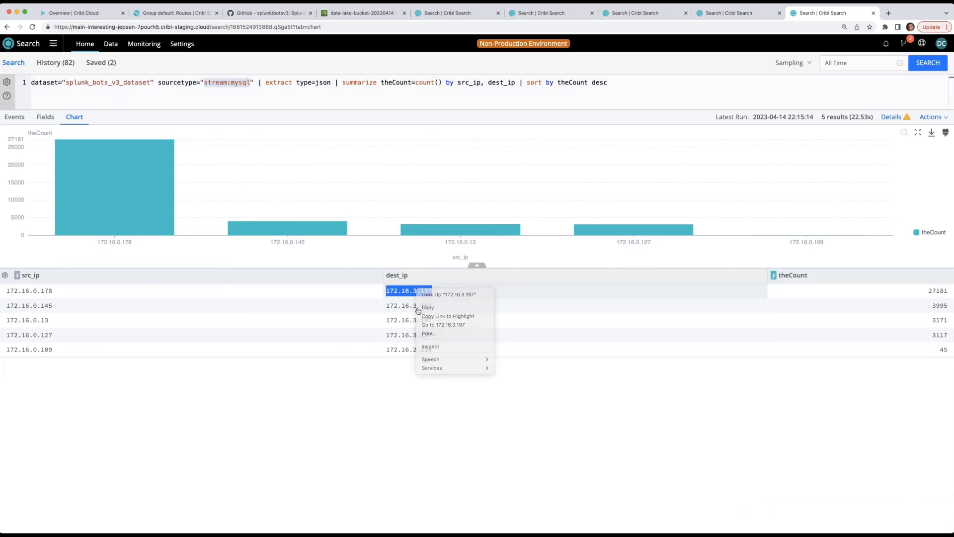
pyautogui.click(417, 308)
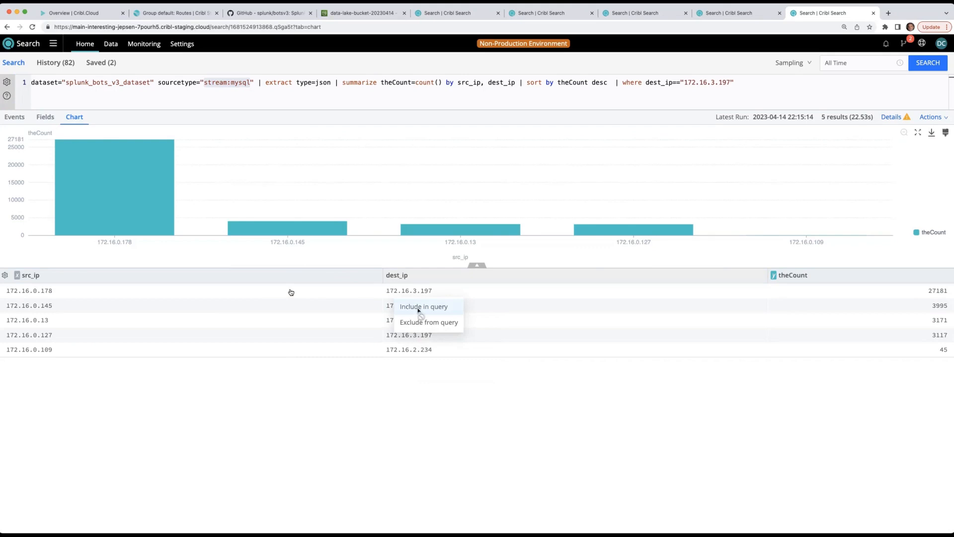
pyautogui.click(313, 298)
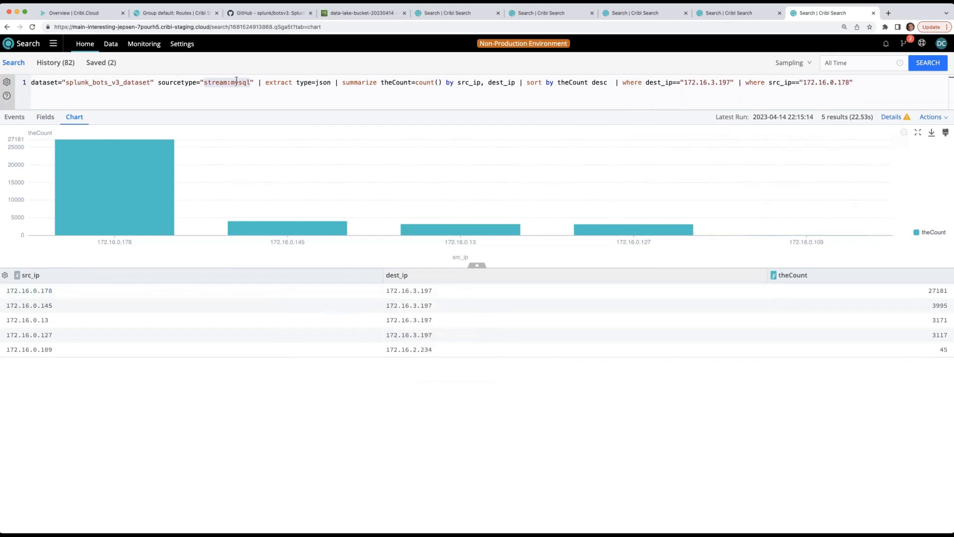
# Reduce the query to the dataset and the plain terms "172.16.3.197" "172.16.0.178", append "| count" and run the search.
pyautogui.click(159, 83)
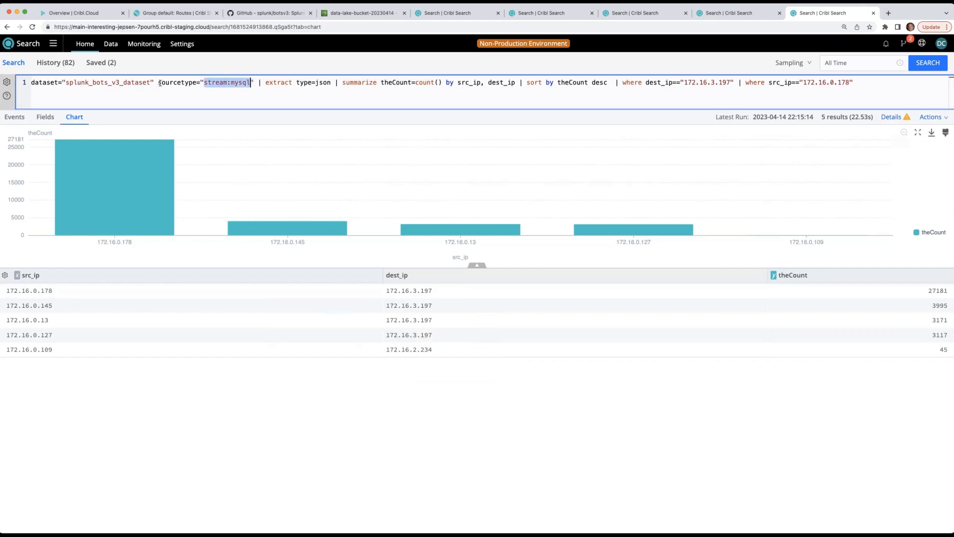
pyautogui.moveTo(158, 83); pyautogui.dragTo(682, 84)
pyautogui.press('BackSpace')
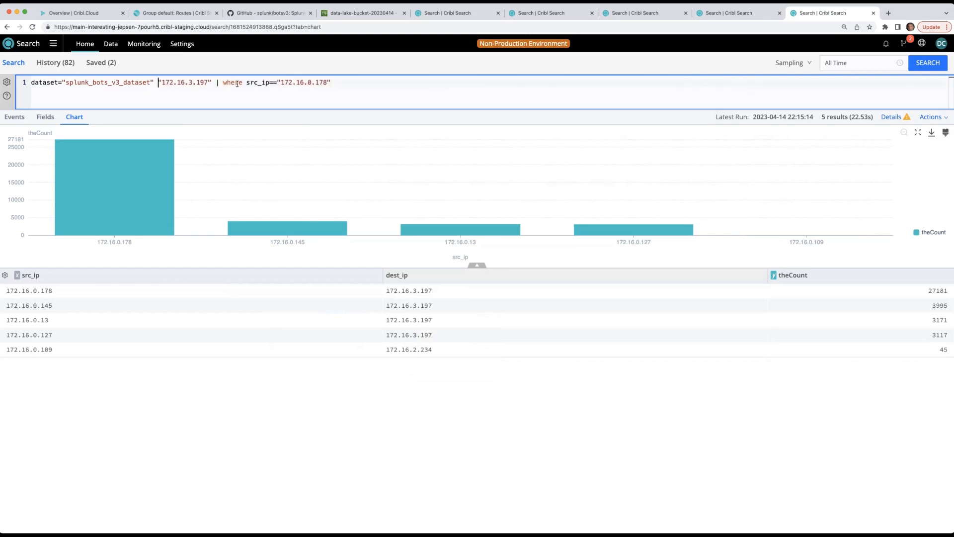
pyautogui.moveTo(215, 83); pyautogui.dragTo(277, 83)
pyautogui.press('BackSpace')
pyautogui.click(281, 80)
pyautogui.write('count')
pyautogui.press('Return')
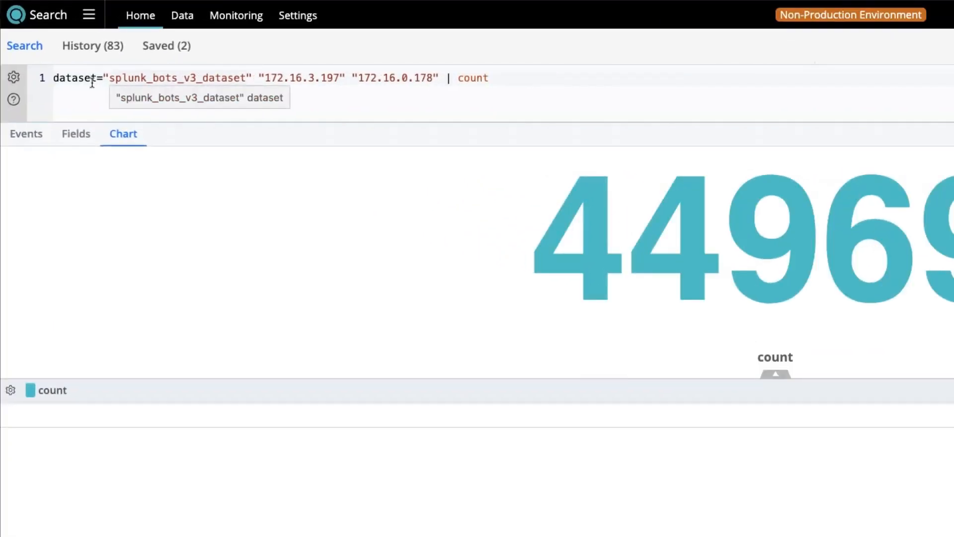
# Enclose the two IP address terms of the query in parentheses.
pyautogui.tripleClick(441, 78)
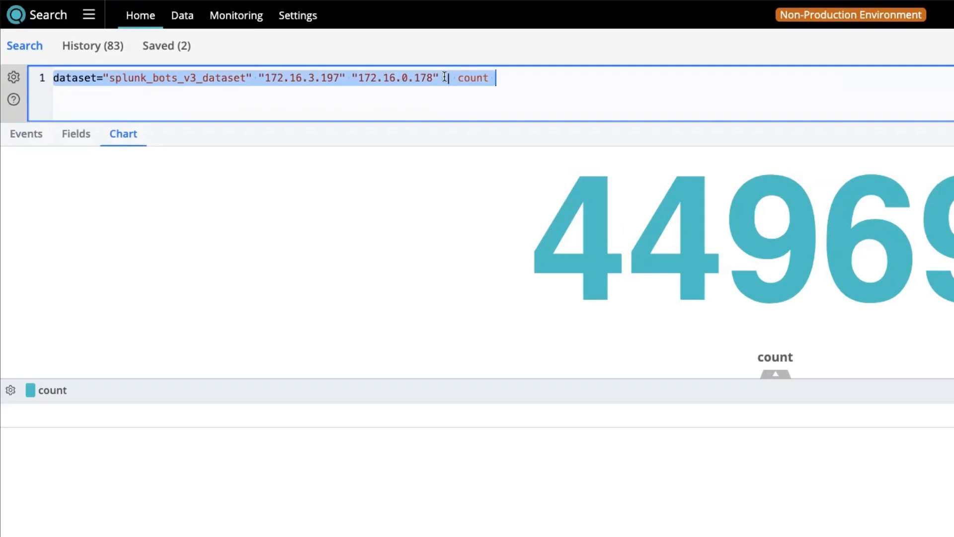
pyautogui.click(263, 78)
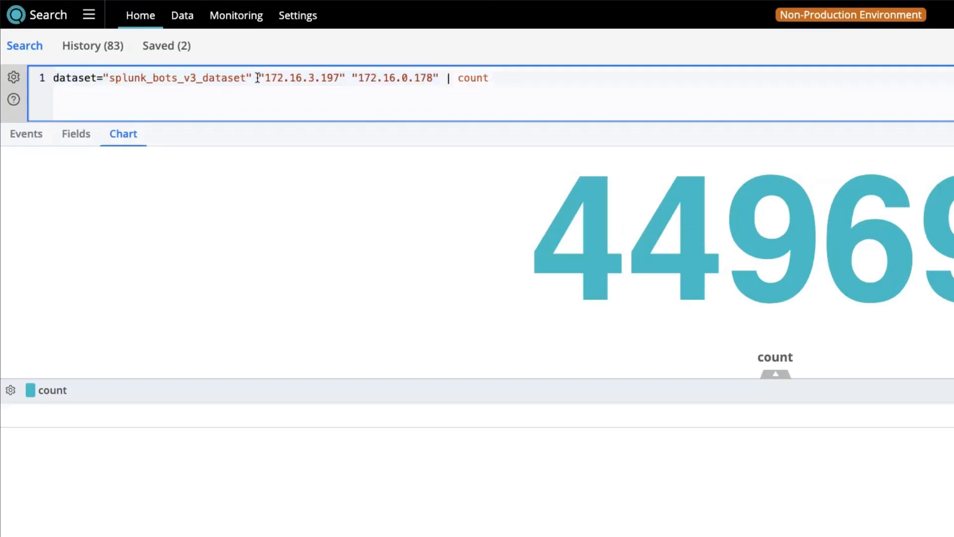
pyautogui.click(258, 77)
pyautogui.write('(')
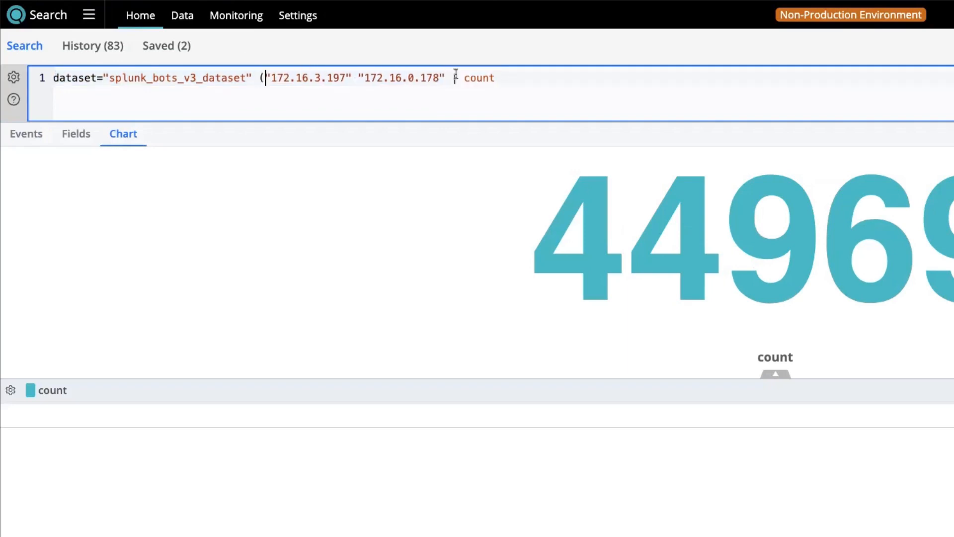
pyautogui.click(445, 78)
pyautogui.write(')')
# Join the two IP address terms inside the parentheses with "or".
pyautogui.click(439, 77)
pyautogui.press('Left')
pyautogui.press('Left')
pyautogui.press('Left')
pyautogui.press('Left')
pyautogui.press('Left')
pyautogui.press('Left')
pyautogui.press('Left')
pyautogui.press('Left')
pyautogui.press('Left')
pyautogui.press('Left')
pyautogui.press('Left')
pyautogui.press('Left')
pyautogui.press('Left')
pyautogui.write('O')
pyautogui.press('BackSpace')
pyautogui.press('BackSpace')
pyautogui.write('or')
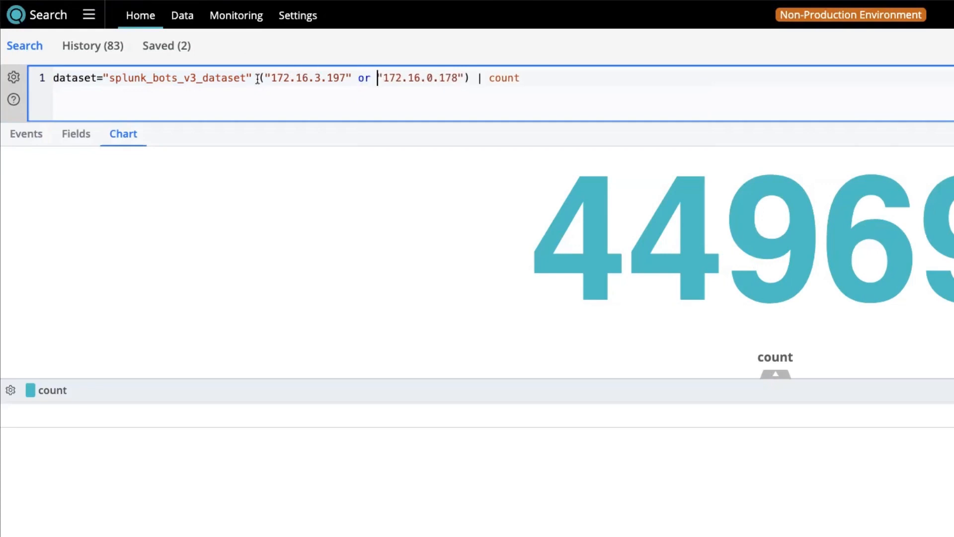
# Insert "and" between the dataset and the parenthesized IP terms, and run the search.
pyautogui.click(258, 78)
pyautogui.write('and')
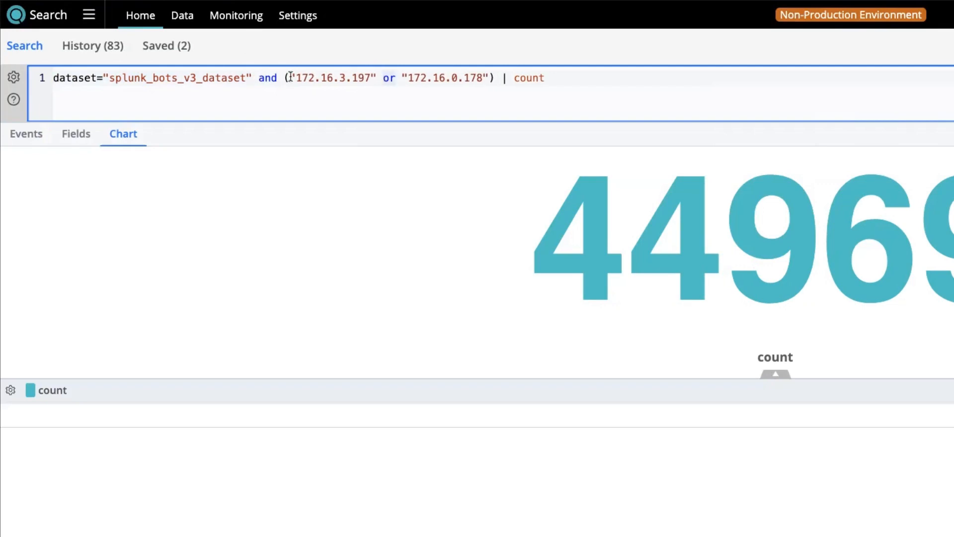
pyautogui.moveTo(285, 79); pyautogui.dragTo(377, 78)
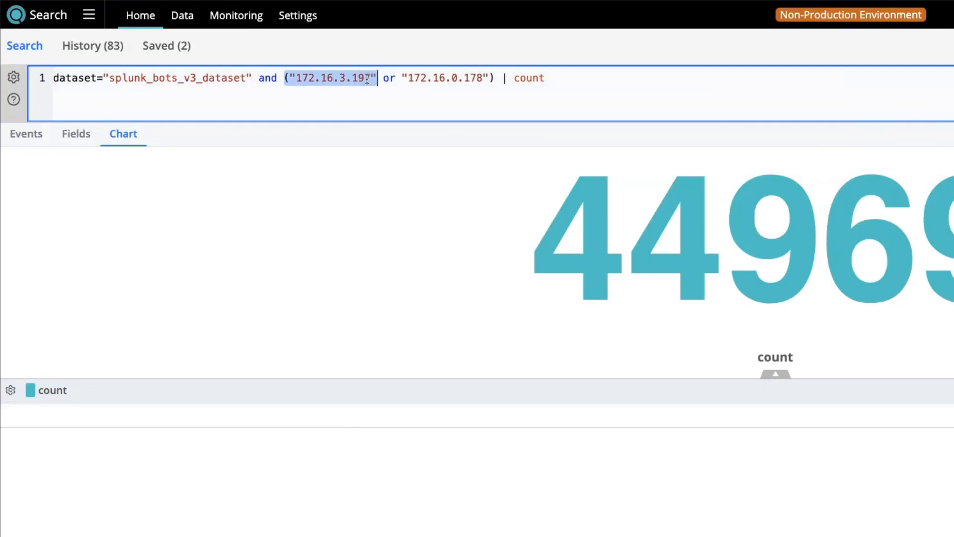
pyautogui.press('Right')
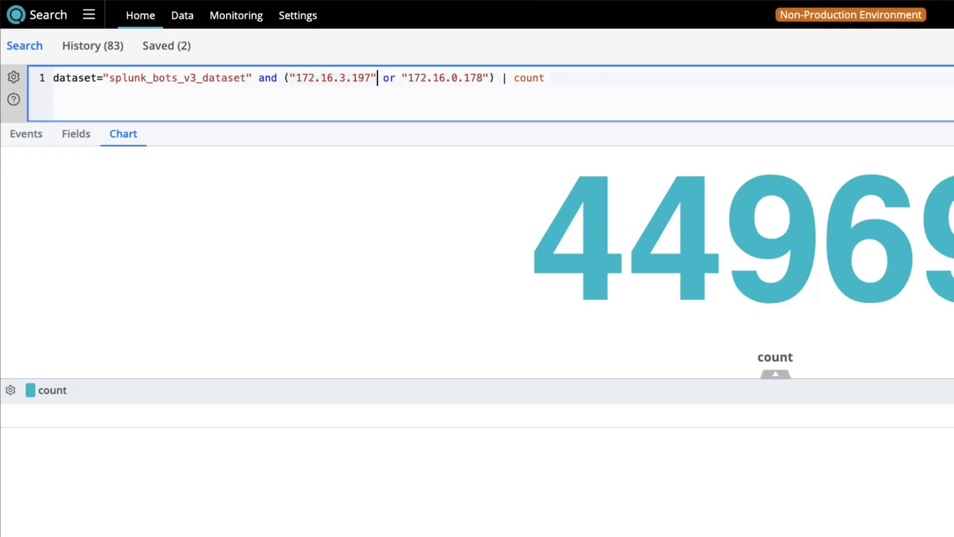
pyautogui.click(935, 65)
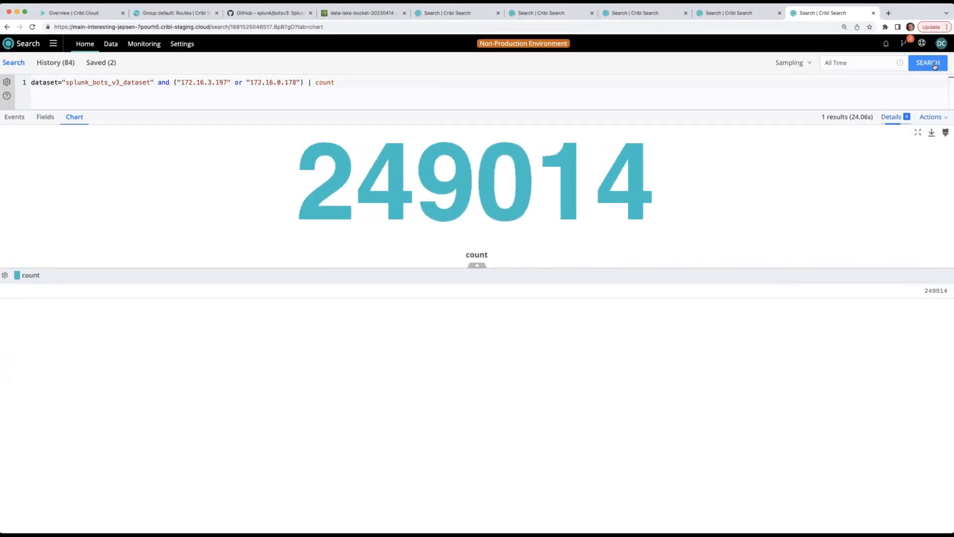
# Compare the event count of the two-IP search with the total count of splunk_bots_v3_dataset in the earlier search.
pyautogui.moveTo(474, 134); pyautogui.dragTo(487, 17)
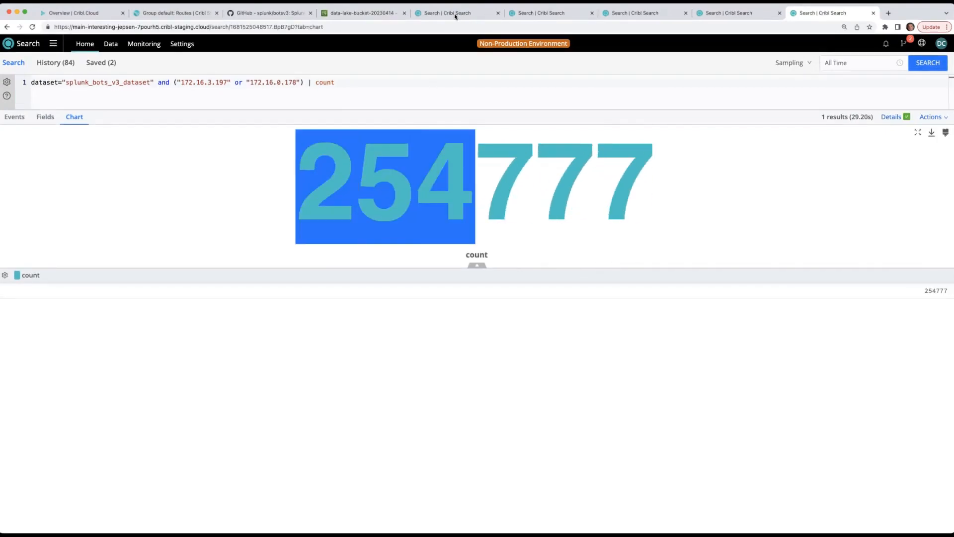
pyautogui.click(507, 14)
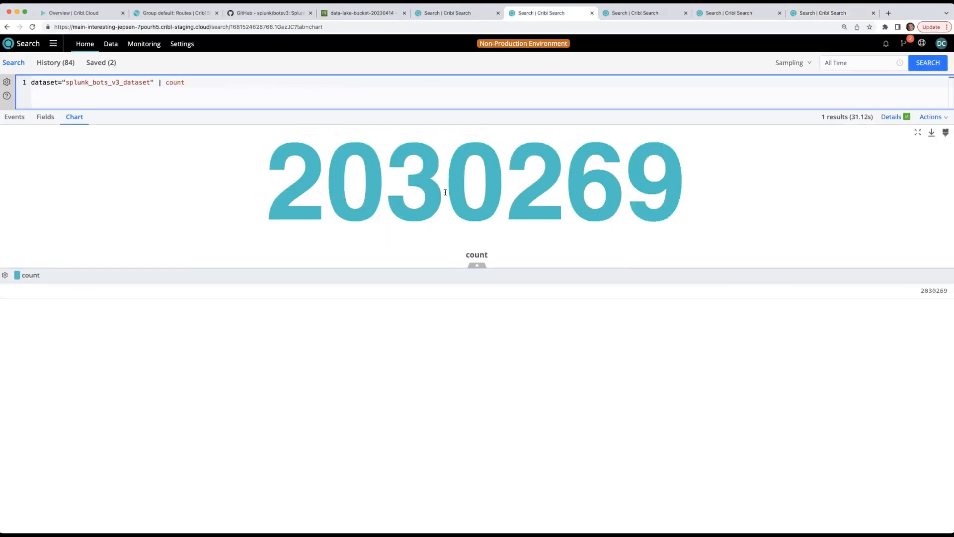
pyautogui.moveTo(326, 189); pyautogui.dragTo(506, 189)
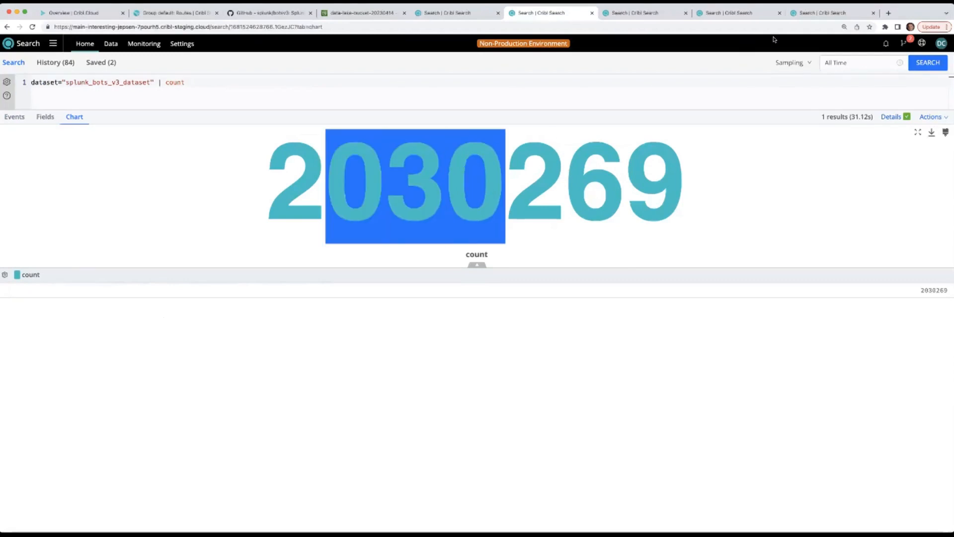
pyautogui.click(828, 13)
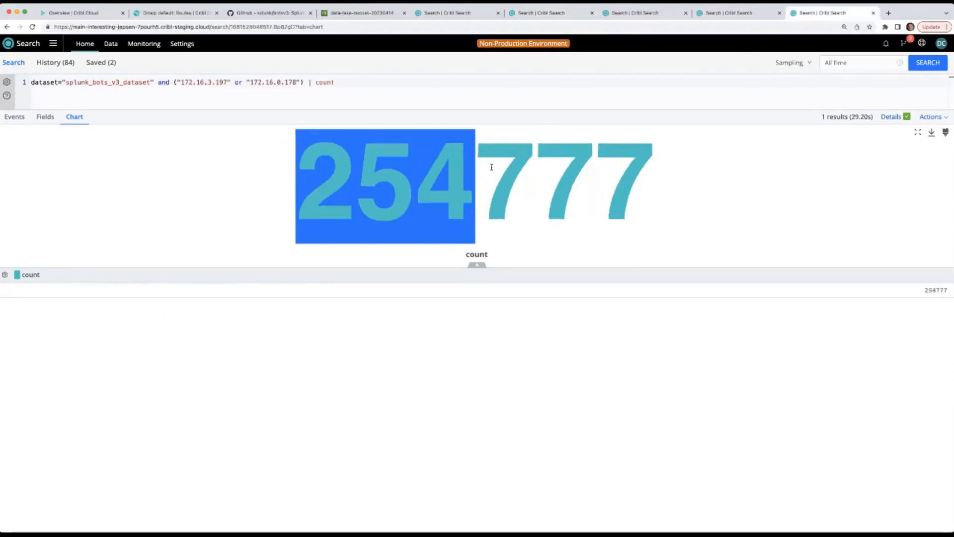
pyautogui.click(337, 82)
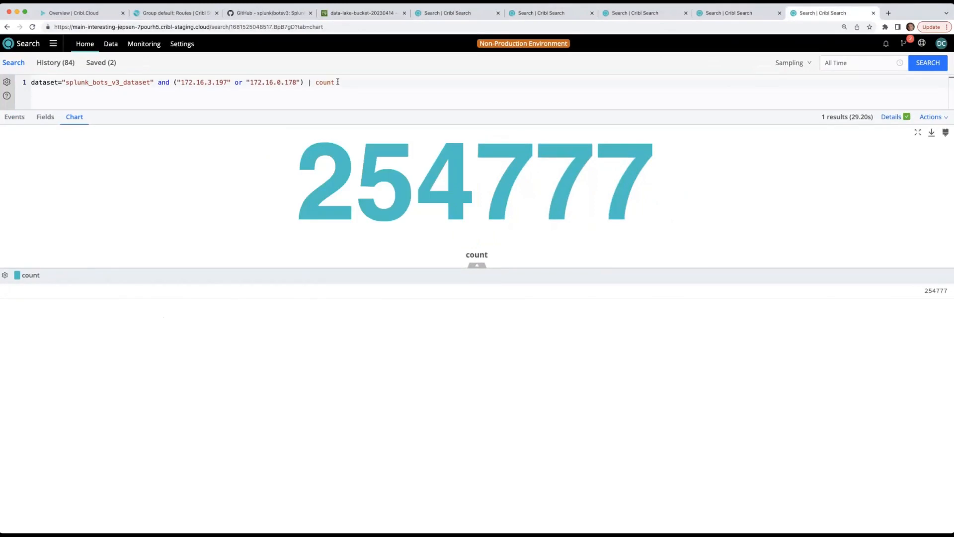
pyautogui.click(339, 83)
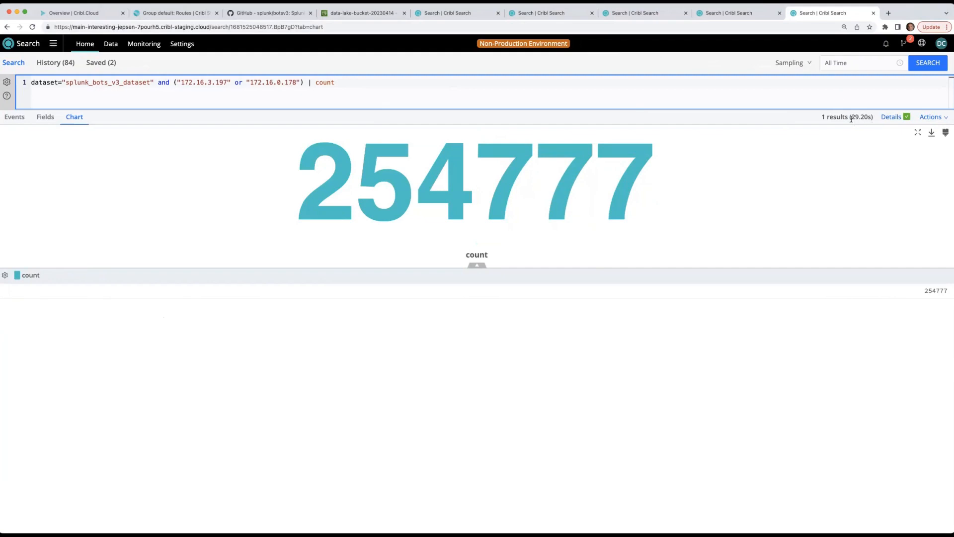
pyautogui.click(335, 222)
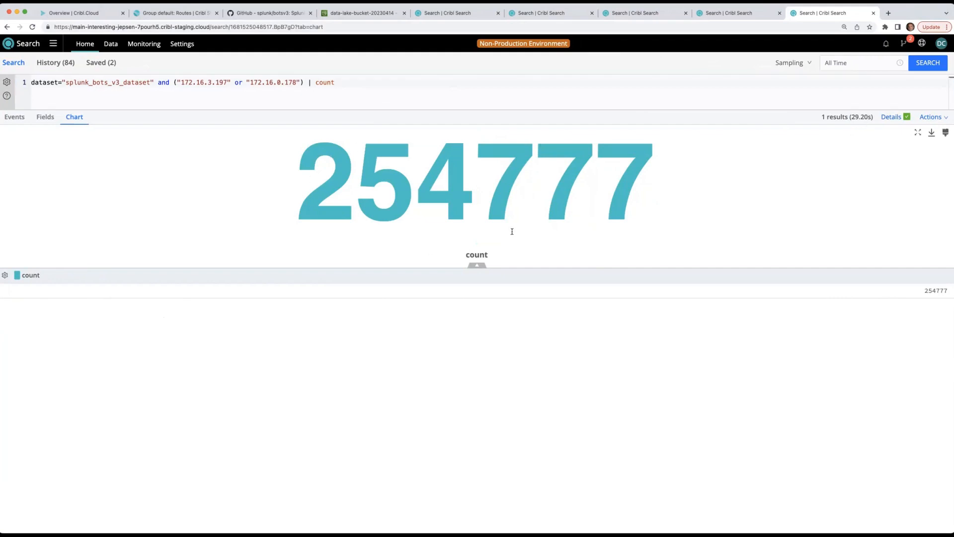
# Compare the run time of the two-IP count search with that of the full dataset count.
pyautogui.doubleClick(863, 117)
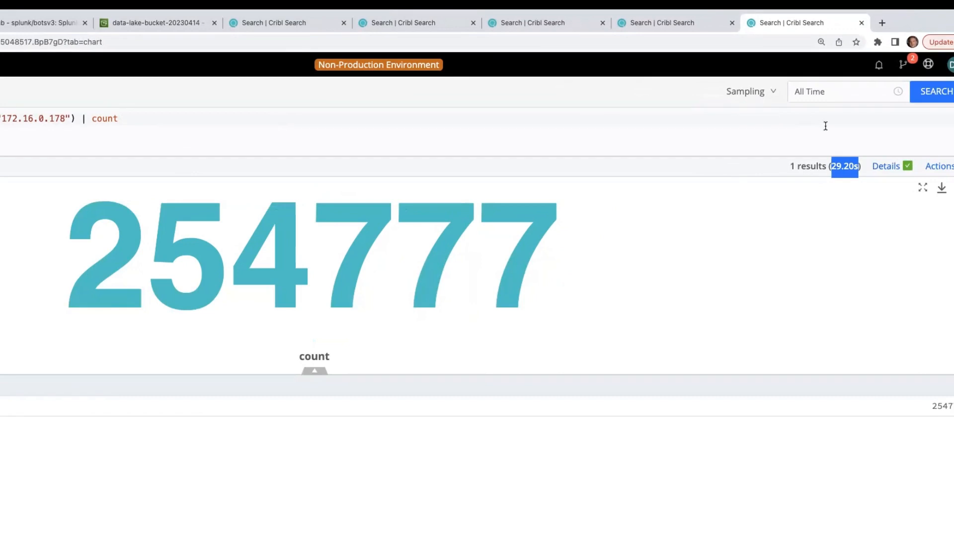
pyautogui.click(418, 23)
pyautogui.click(830, 213)
pyautogui.doubleClick(845, 166)
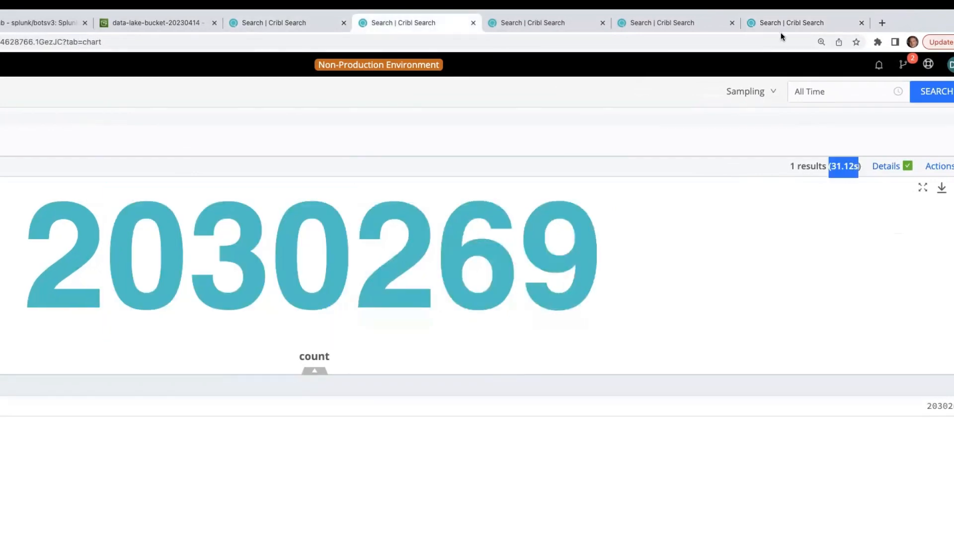
pyautogui.click(780, 23)
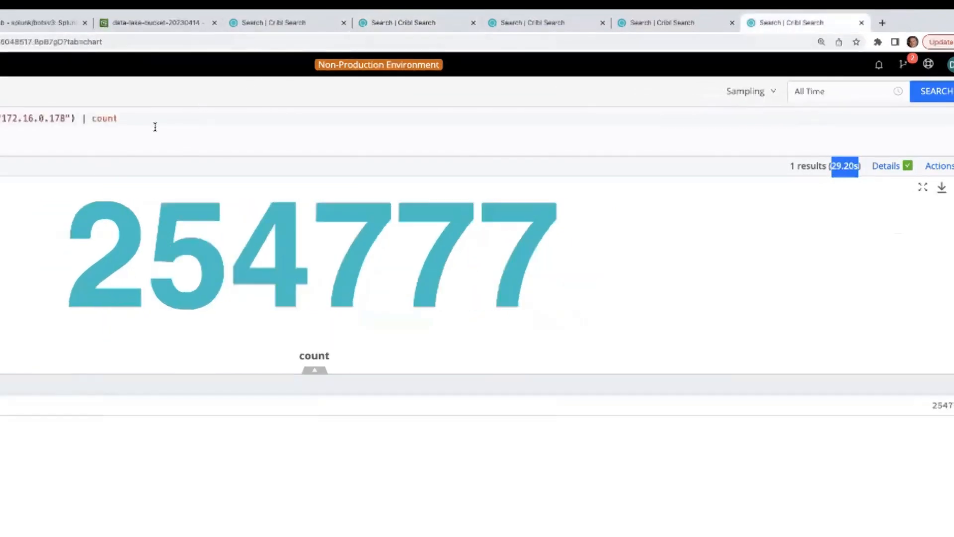
# Replace the count operator with extend tag="bots-investigation-1" | limit 10, run the search and check the tag field.
pyautogui.click(155, 127)
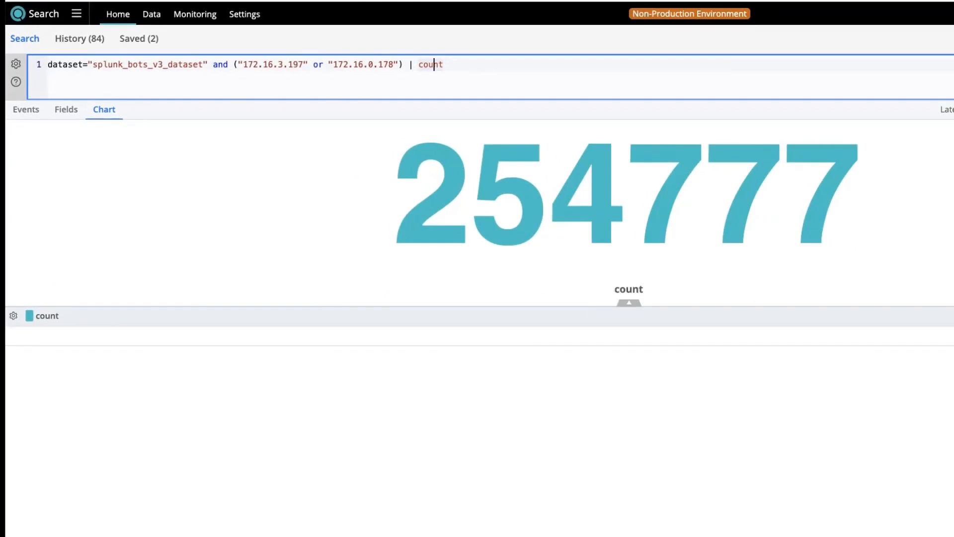
pyautogui.doubleClick(432, 64)
pyautogui.write('extend')
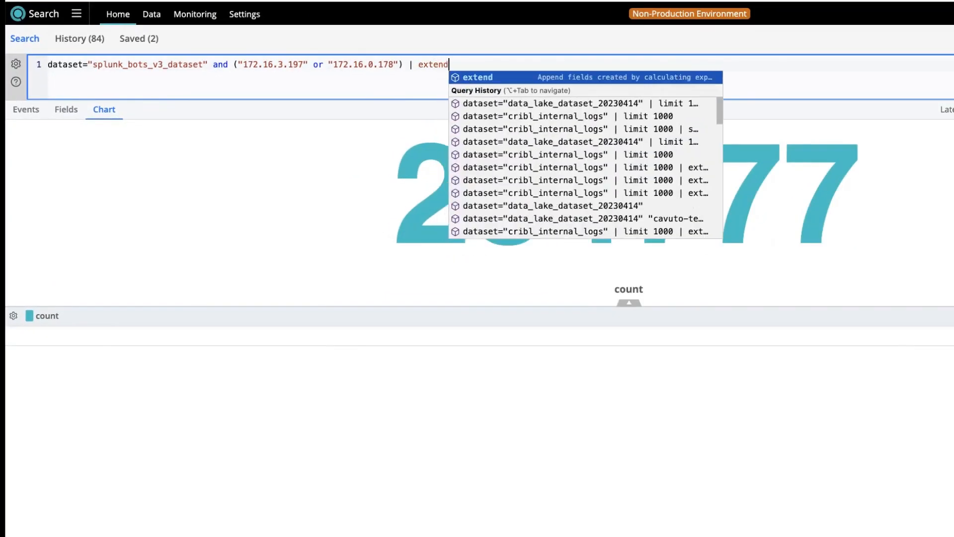
pyautogui.write(' tag="bots-investigation-1" | limit 10')
pyautogui.press('Return')
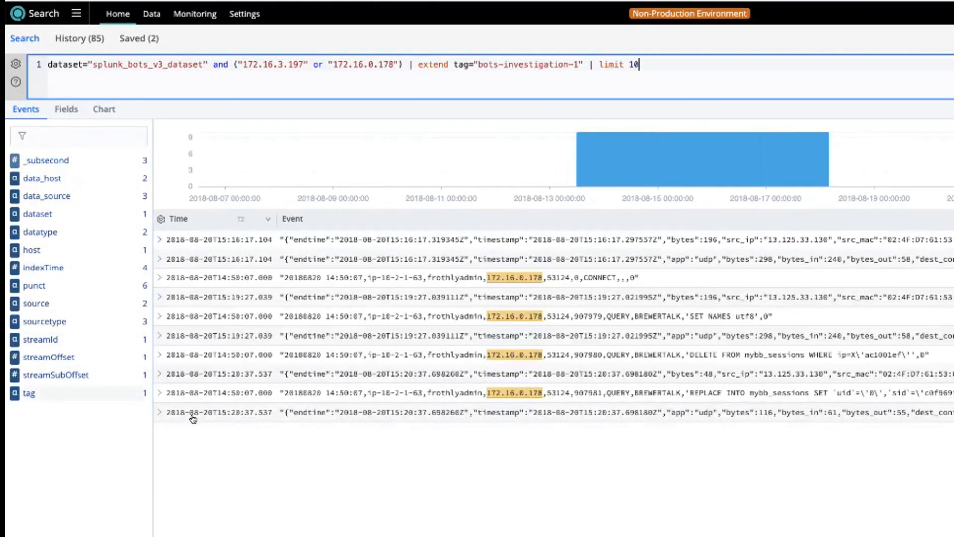
pyautogui.click(45, 394)
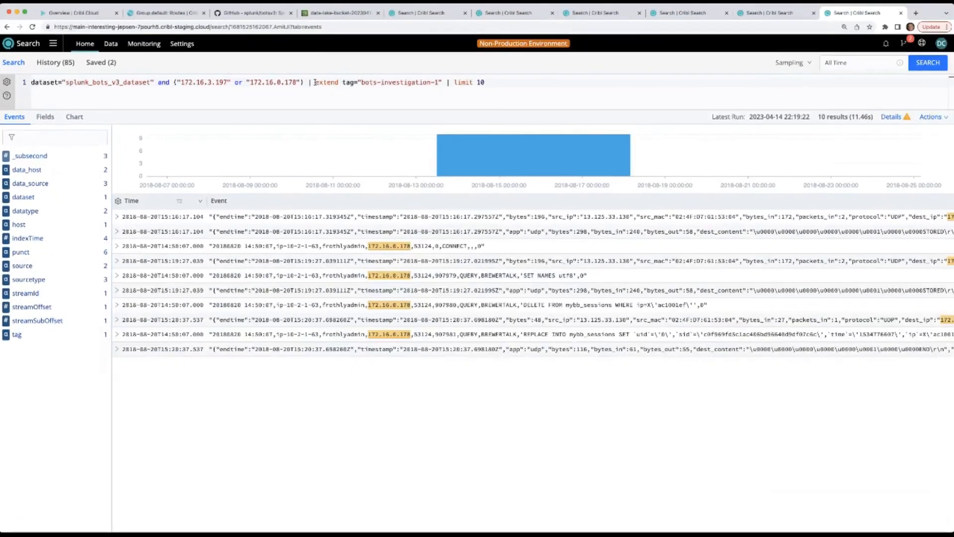
# Insert "extract type=json |" before the extend operator and run the search.
pyautogui.click(335, 79)
pyautogui.write('extract type=json |')
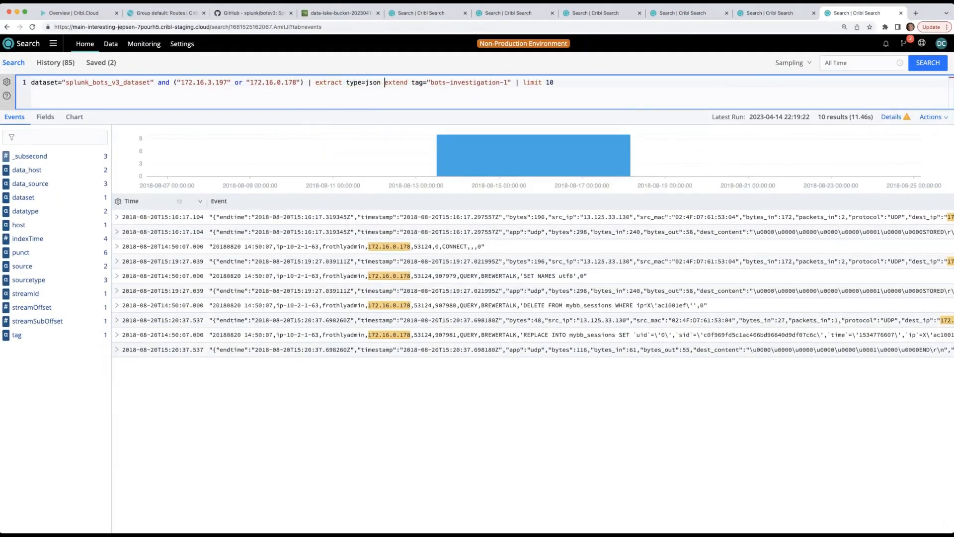
pyautogui.press('Return')
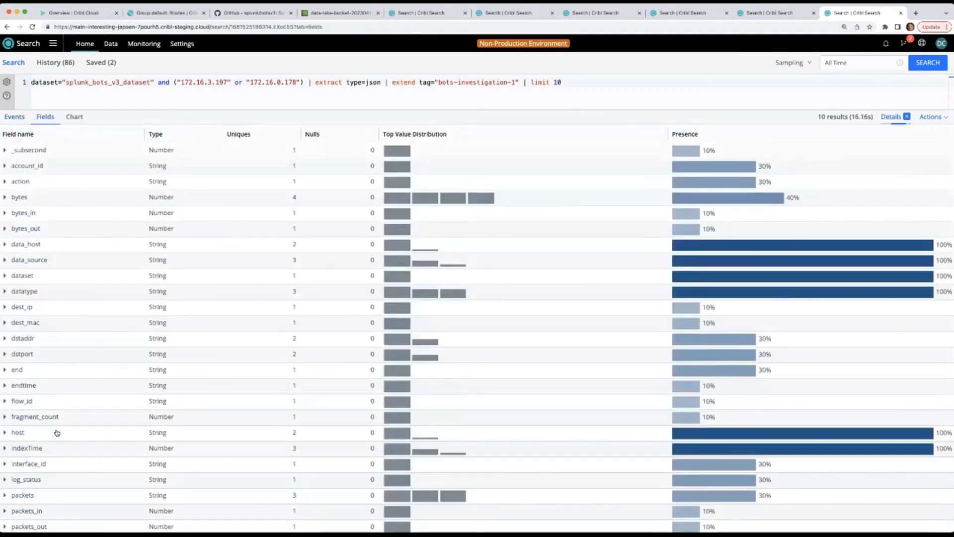
# Browse the list of extracted fields and expand the tag field to view its values.
pyautogui.scroll(-6, 55, 431)
pyautogui.click(9, 473)
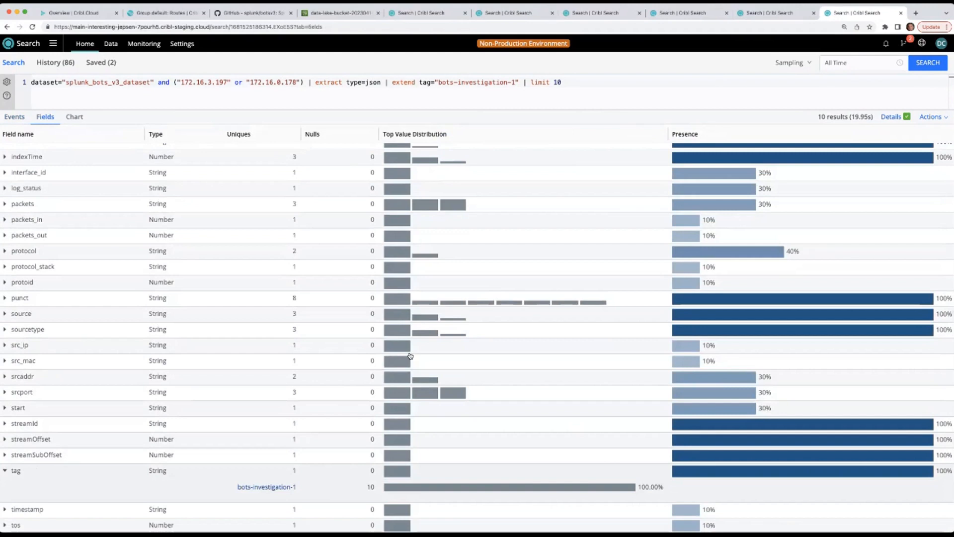
pyautogui.scroll(6, 85, 166)
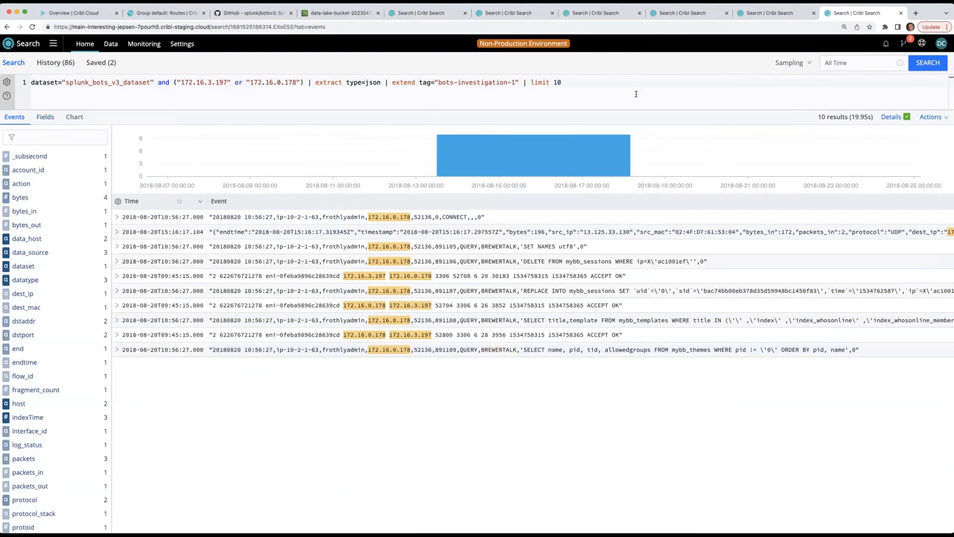
# Replace "limit 10" at the end of the query with "send" and run the search to send the results to Cribl Stream.
pyautogui.click(611, 85)
pyautogui.press('BackSpace')
pyautogui.press('BackSpace')
pyautogui.press('BackSpace')
pyautogui.press('BackSpace')
pyautogui.press('BackSpace')
pyautogui.press('BackSpace')
pyautogui.press('BackSpace')
pyautogui.press('BackSpace')
pyautogui.write('send')
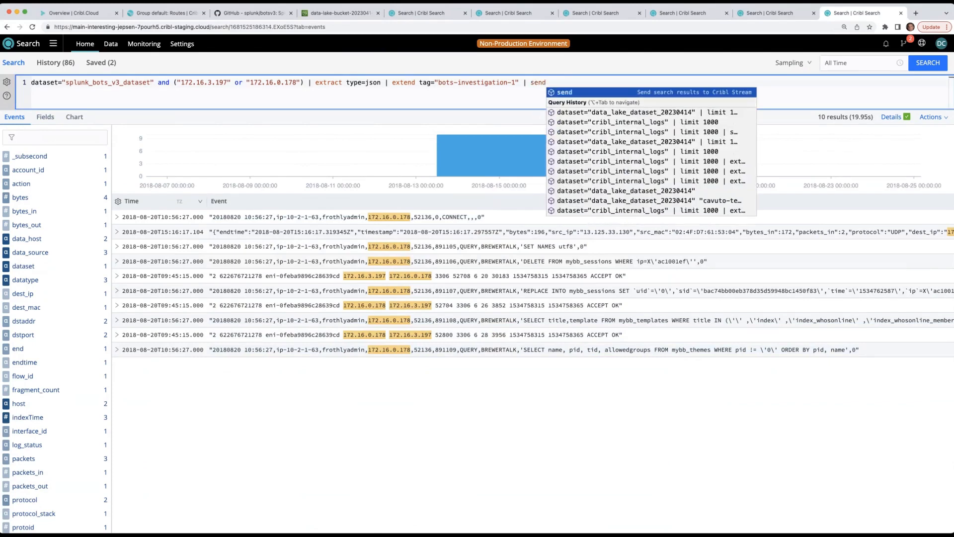
pyautogui.press('Return')
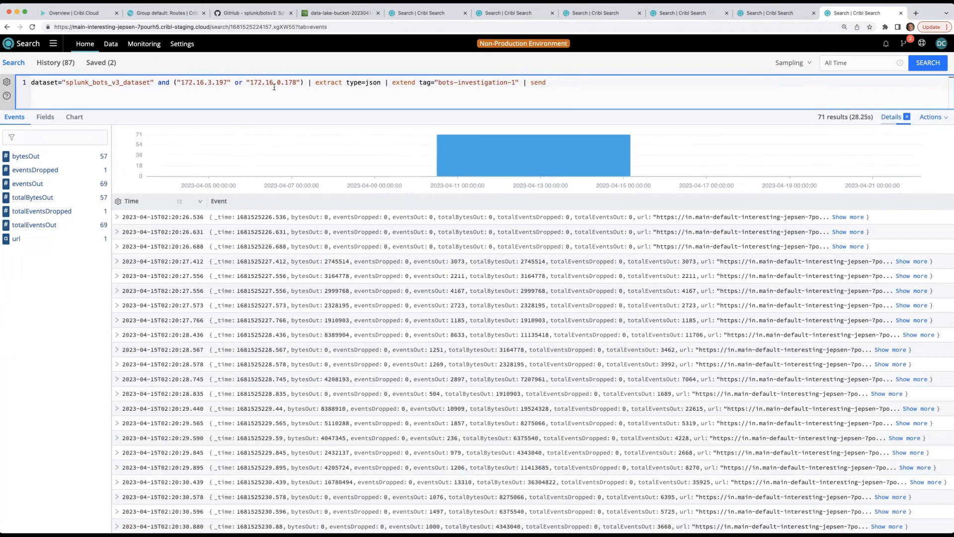
# Revisit the total count search, then switch to Cribl Stream and check the total events of data_loop_route in the route monitoring.
pyautogui.click(517, 14)
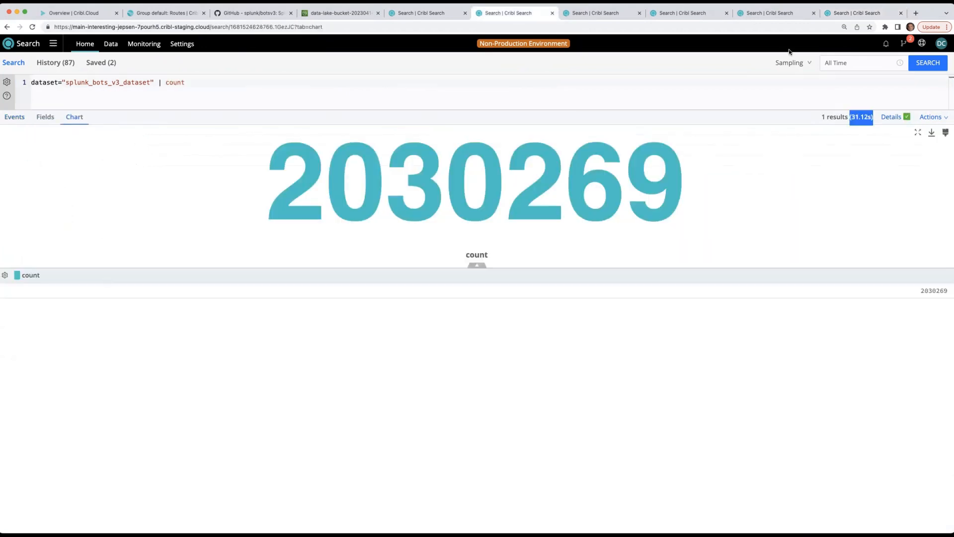
pyautogui.click(842, 15)
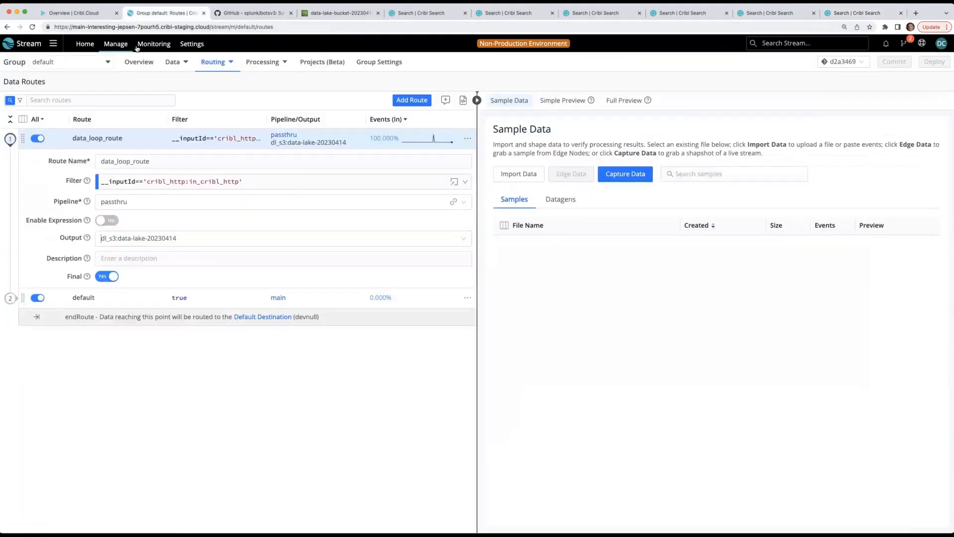
pyautogui.click(152, 15)
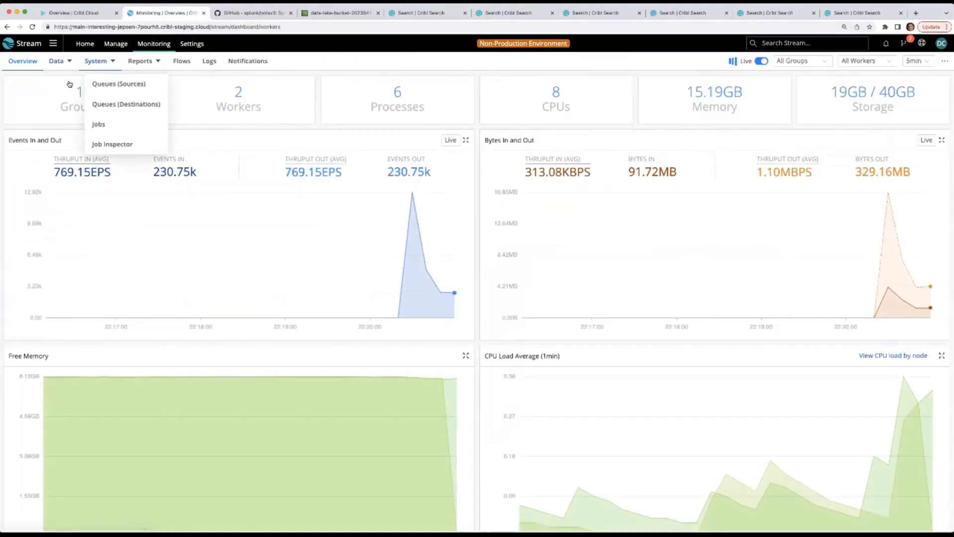
pyautogui.moveTo(57, 61)
pyautogui.click(77, 101)
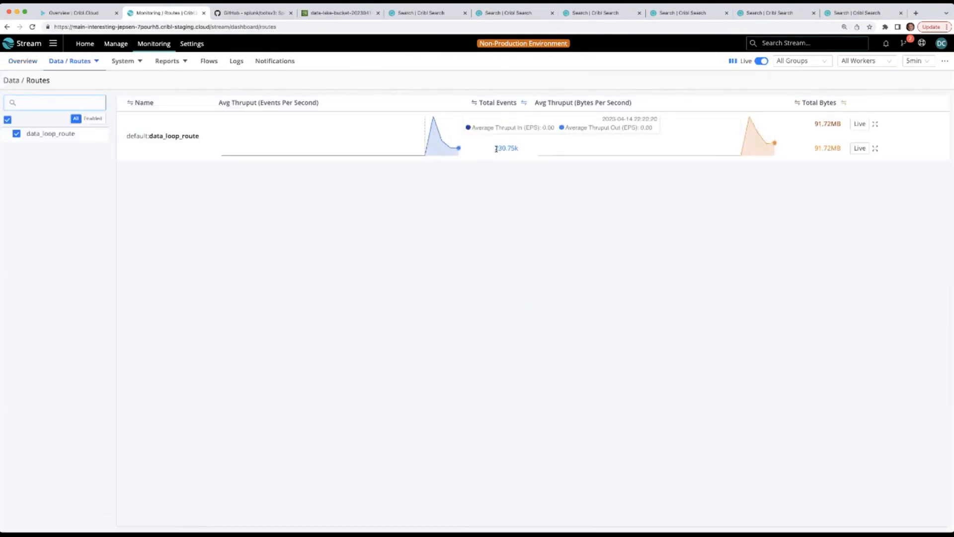
pyautogui.moveTo(511, 149); pyautogui.dragTo(494, 211)
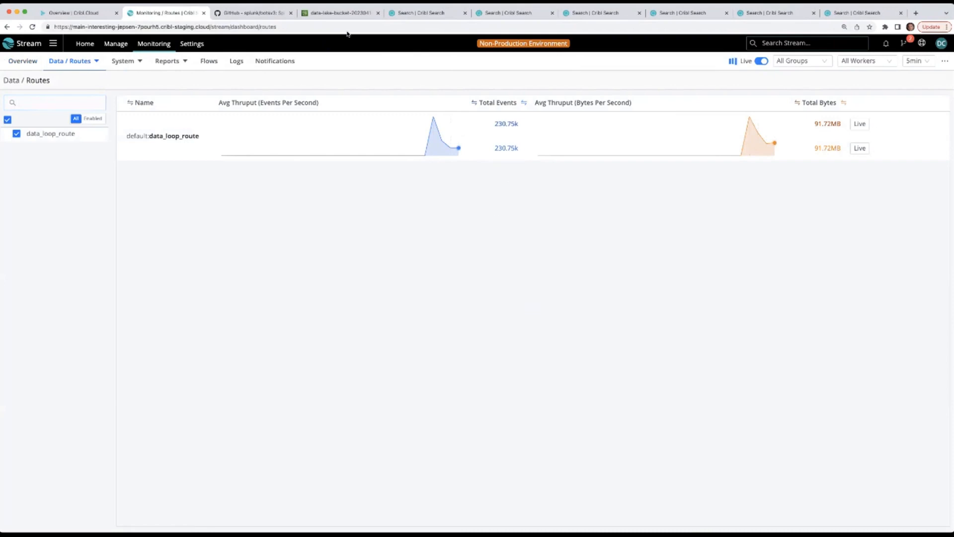
# Return to the send search in Cribl Search and review its result events down the list.
pyautogui.click(838, 15)
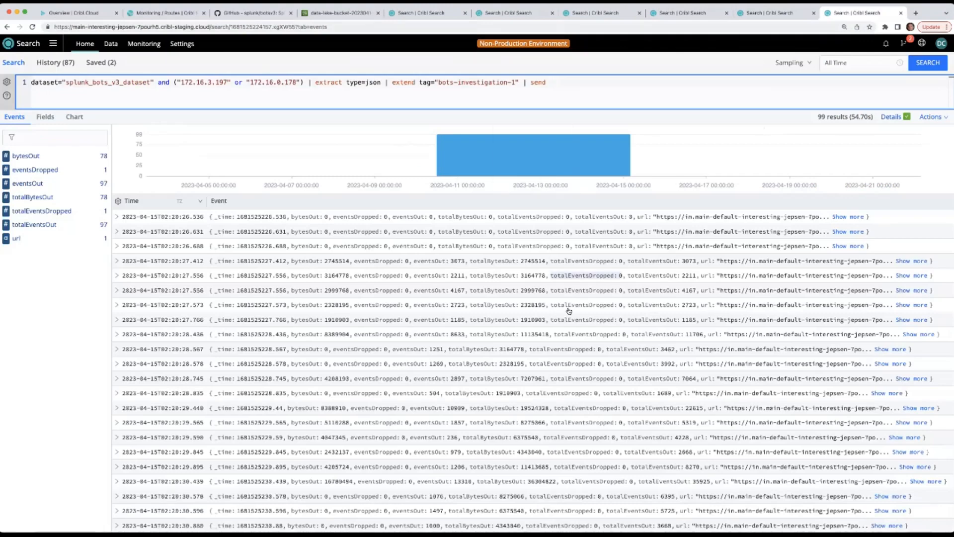
pyautogui.scroll(-10, 569, 311)
pyautogui.scroll(-15, 569, 311)
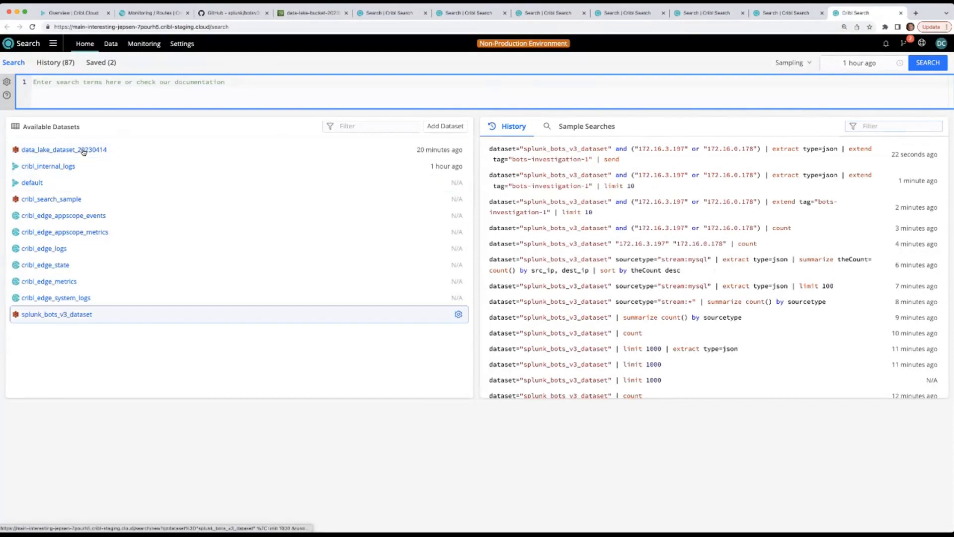
# Open a search on data_lake_dataset_20230414 and add the filter tag="bots-investigation-1" before the limit, copying the tag value from the send query.
pyautogui.click(64, 150)
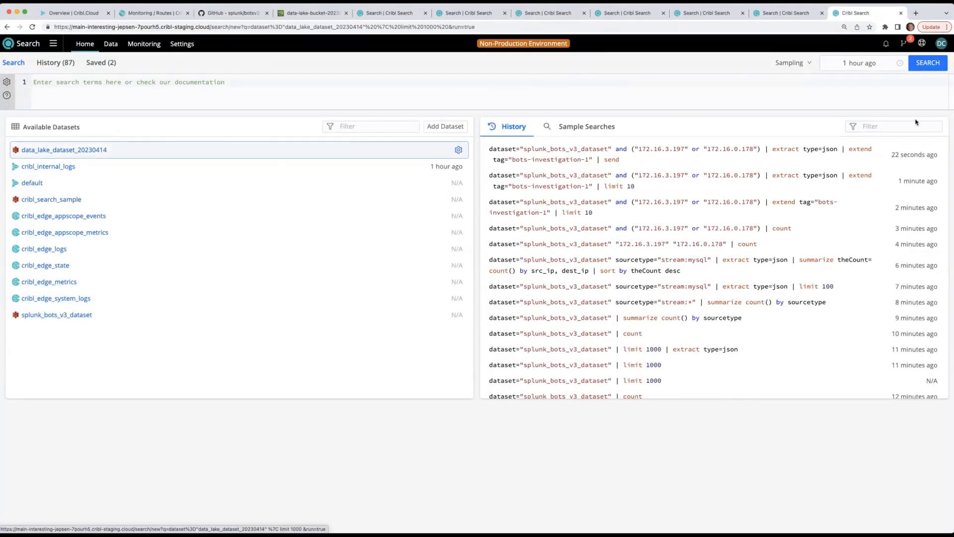
pyautogui.click(174, 82)
pyautogui.write('tag=')
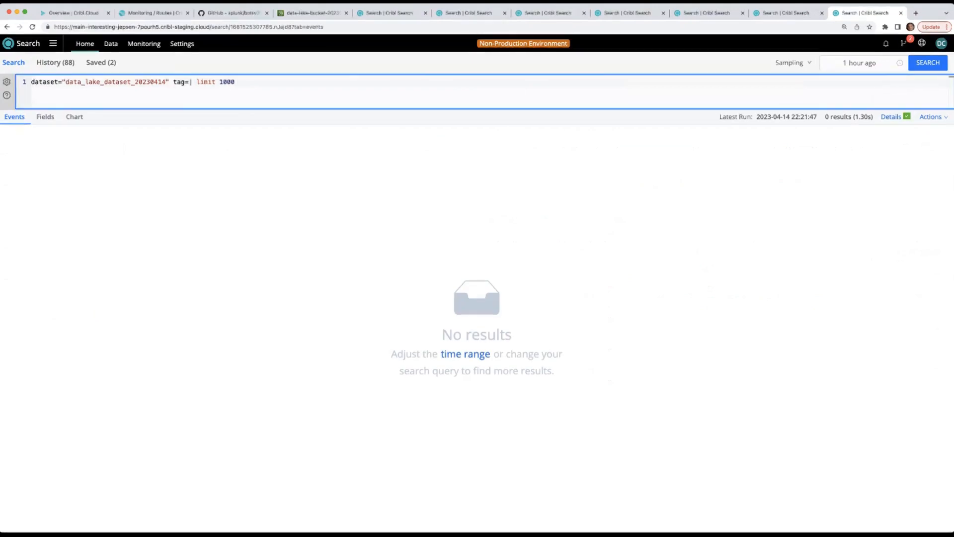
pyautogui.write('"')
pyautogui.click(788, 15)
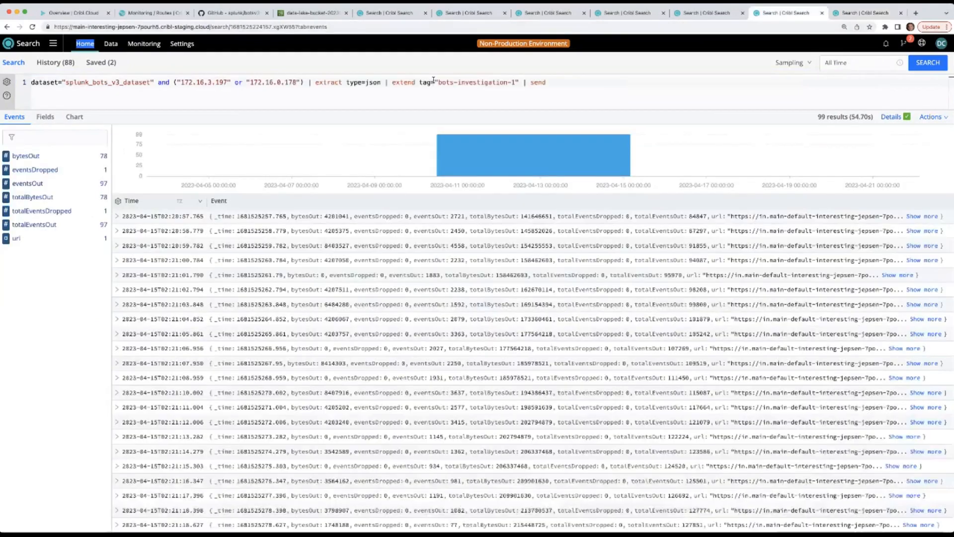
pyautogui.moveTo(435, 82); pyautogui.dragTo(520, 82)
pyautogui.press('super+c')
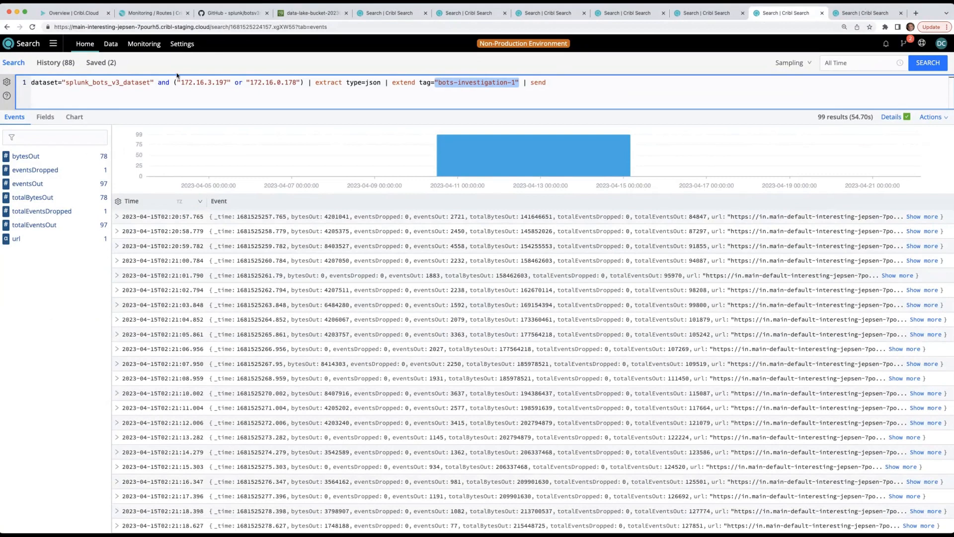
pyautogui.click(862, 15)
pyautogui.press('super+v')
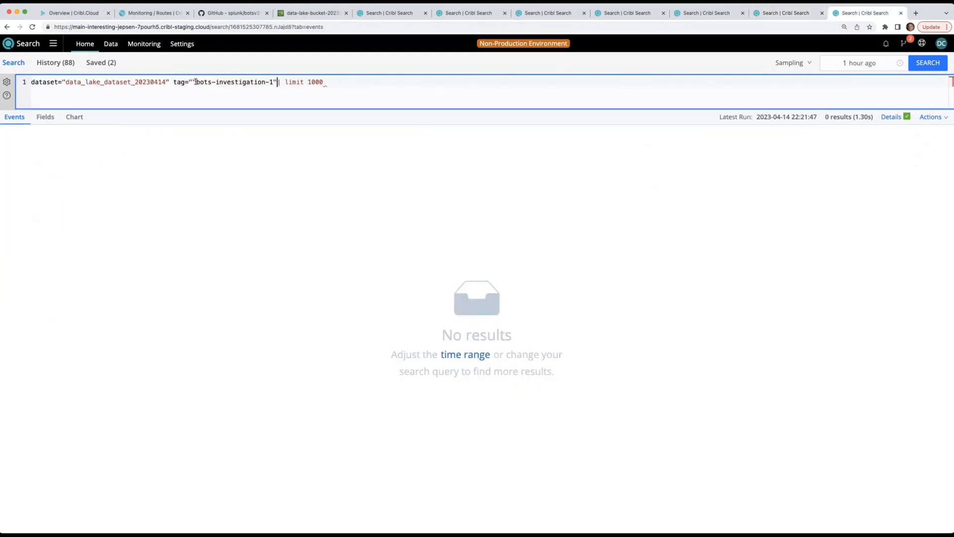
pyautogui.press('BackSpace')
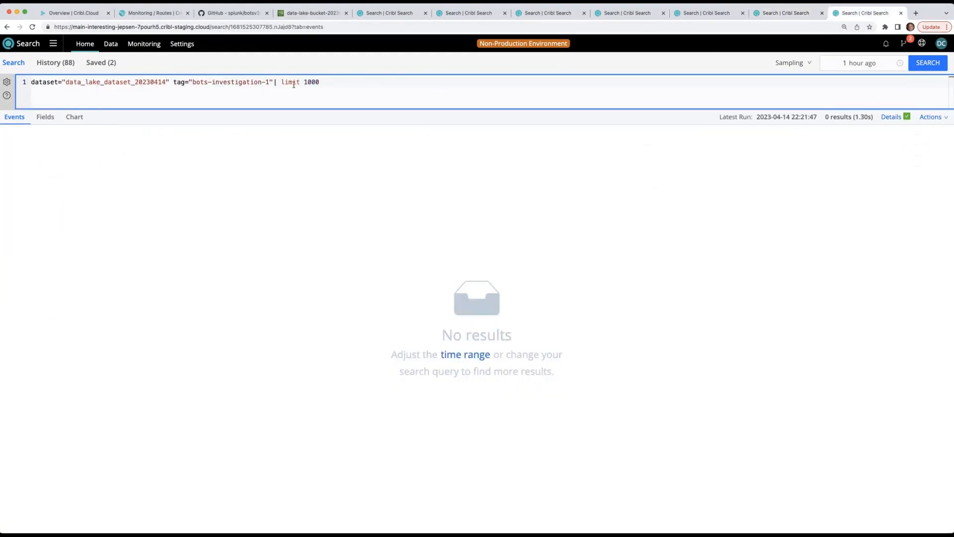
pyautogui.press('End')
# Set the time range of the data lake search to All Time and run it.
pyautogui.click(860, 64)
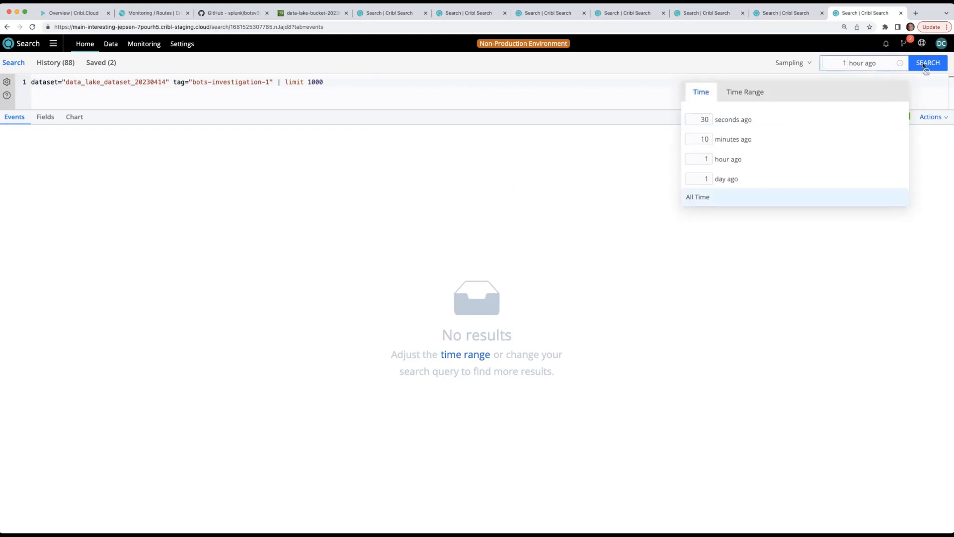
pyautogui.click(735, 196)
pyautogui.click(926, 66)
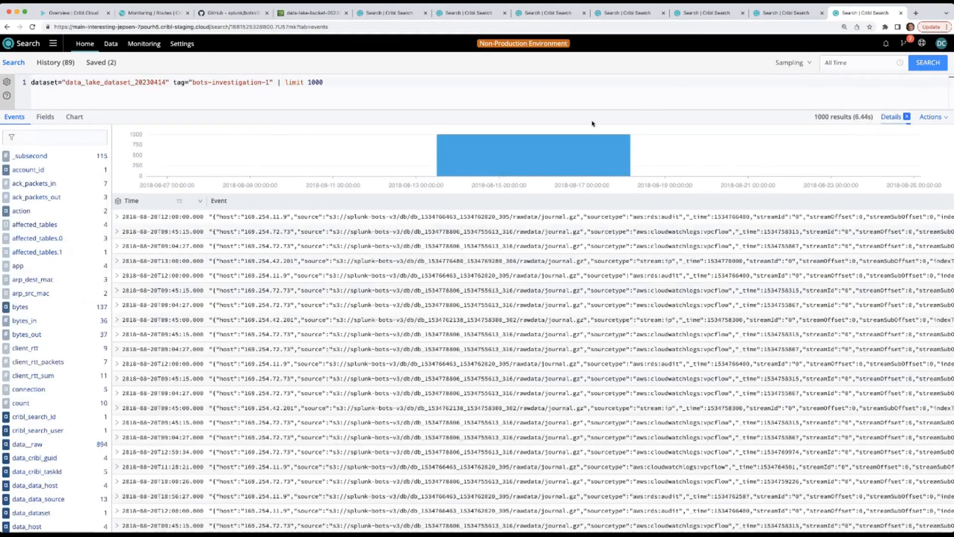
# Expand the first data lake event and highlight the IP address 172.16.0.178 in its data__raw field.
pyautogui.click(117, 217)
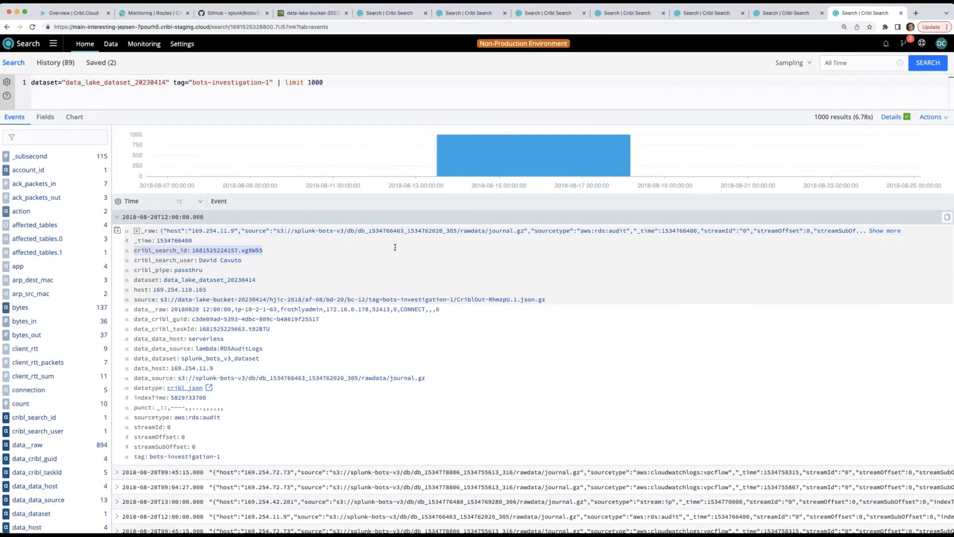
pyautogui.moveTo(326, 310); pyautogui.dragTo(366, 309)
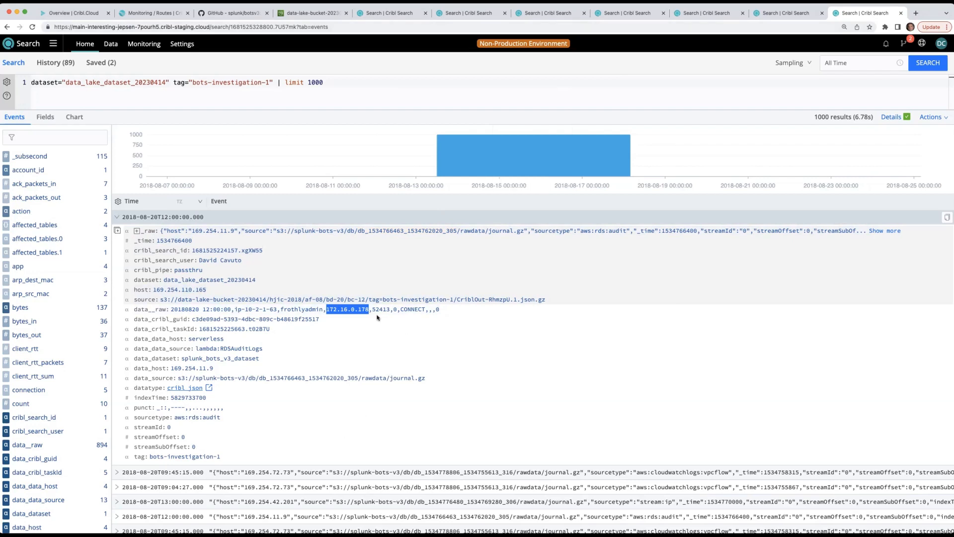
# Return to the splunk_bots_v3_dataset count search, group it with summarize count() by sourcetype, run it and highlight the two-IP filter.
pyautogui.click(731, 16)
pyautogui.write('mmarize count() by ')
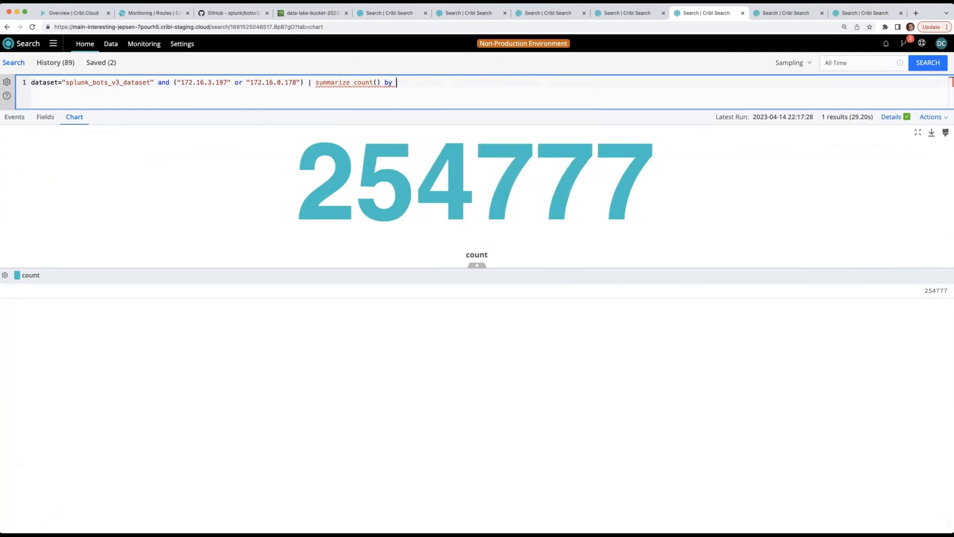
pyautogui.write('sourcetype')
pyautogui.press('Return')
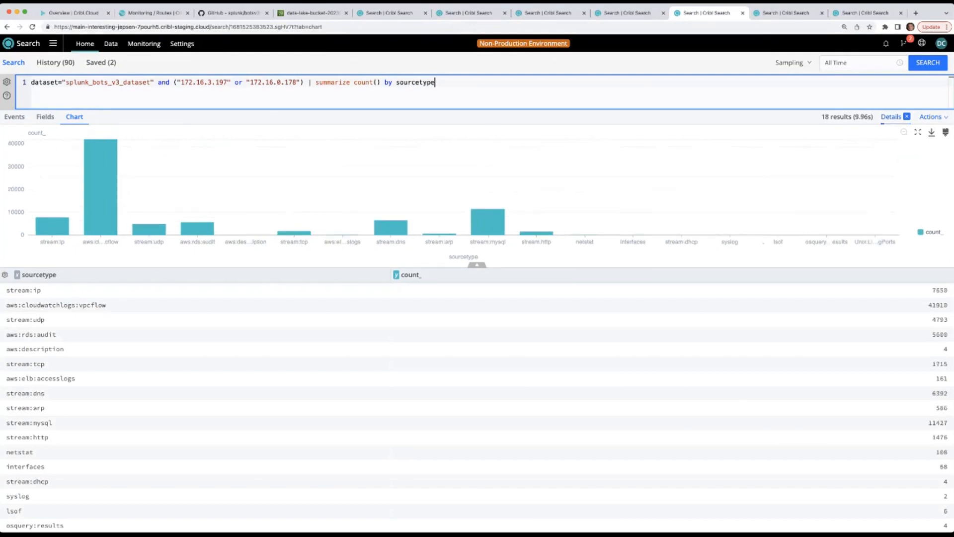
pyautogui.moveTo(173, 82); pyautogui.dragTo(304, 82)
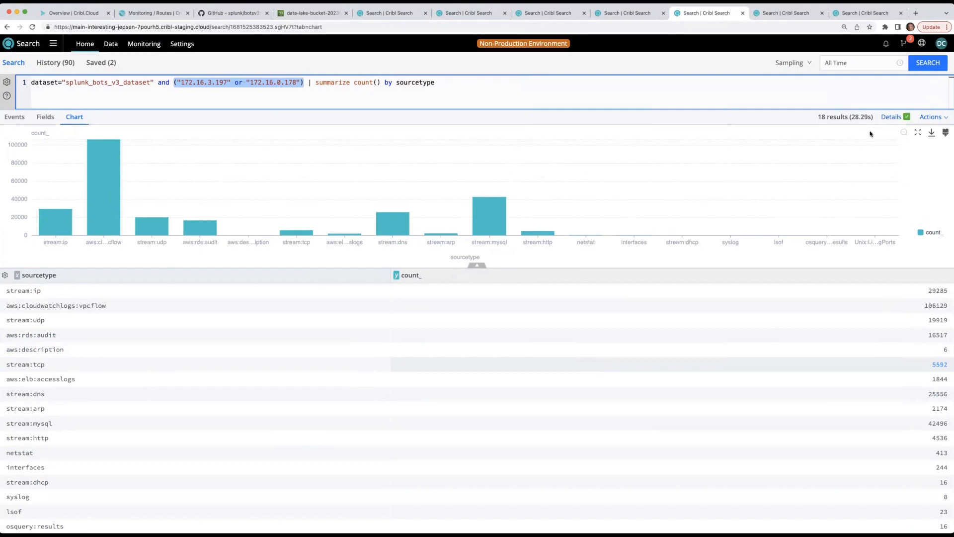
# In the data_lake_dataset_20230414 search, replace the limit with summarize count() by sourcetype, run it and review the counts per sourcetype.
pyautogui.click(865, 14)
pyautogui.write('s')
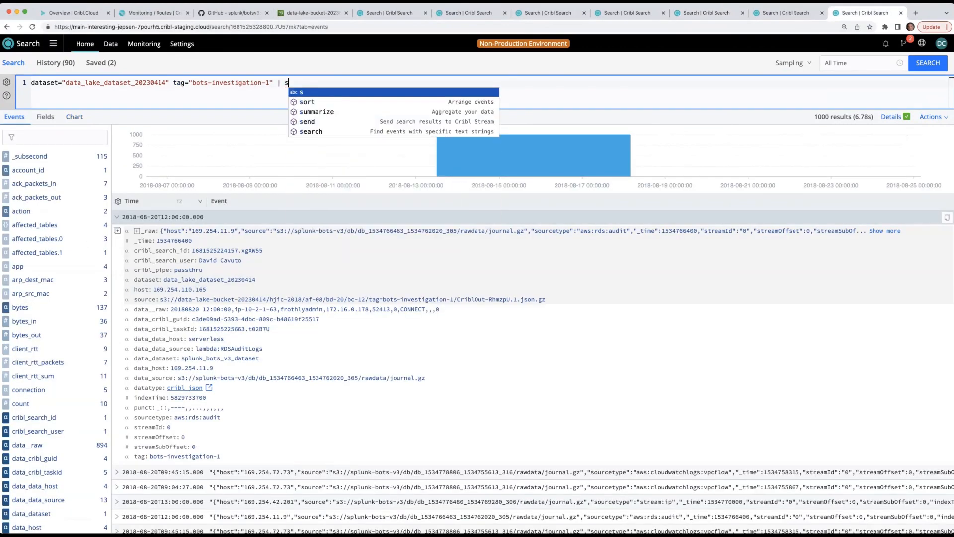
pyautogui.write('ummarize count() by sourcetyp')
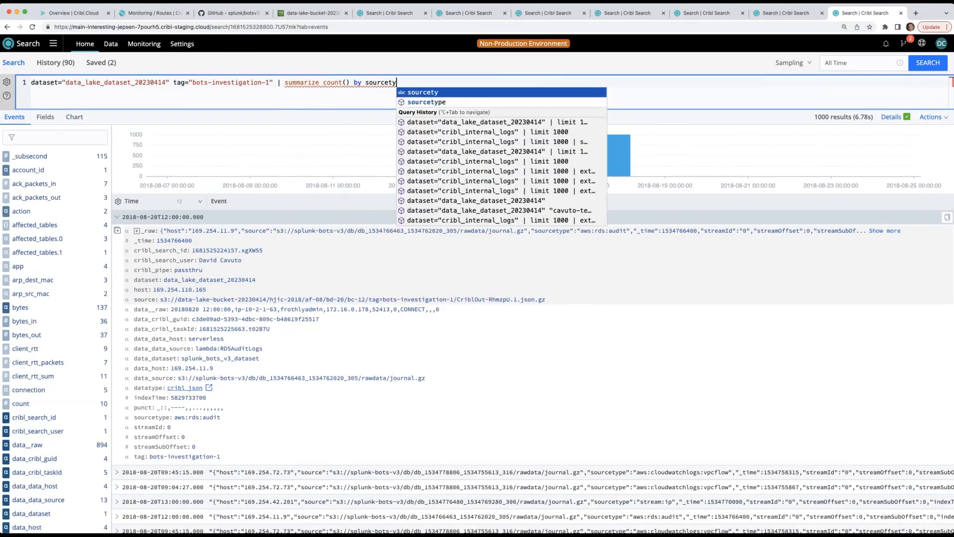
pyautogui.write('e')
pyautogui.press('Return')
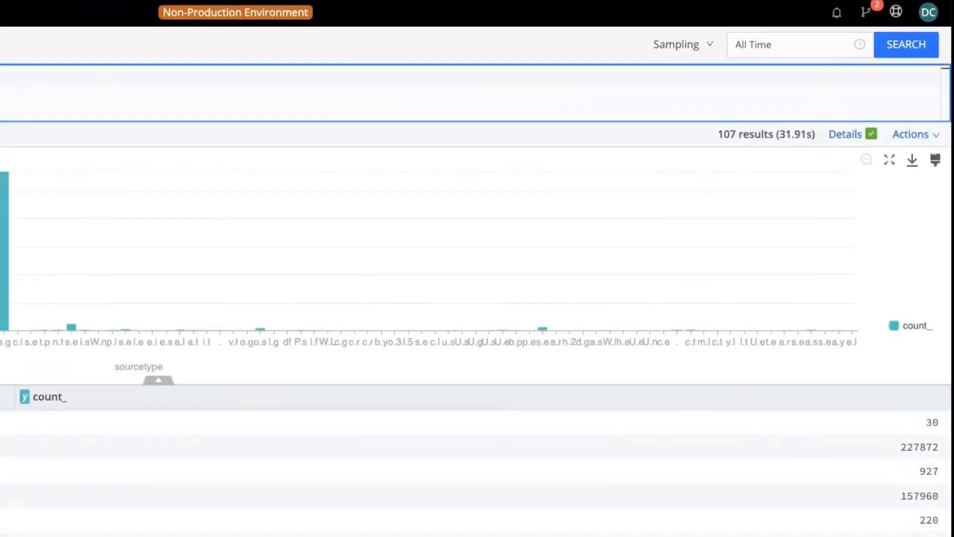
pyautogui.moveTo(780, 135); pyautogui.dragTo(815, 134)
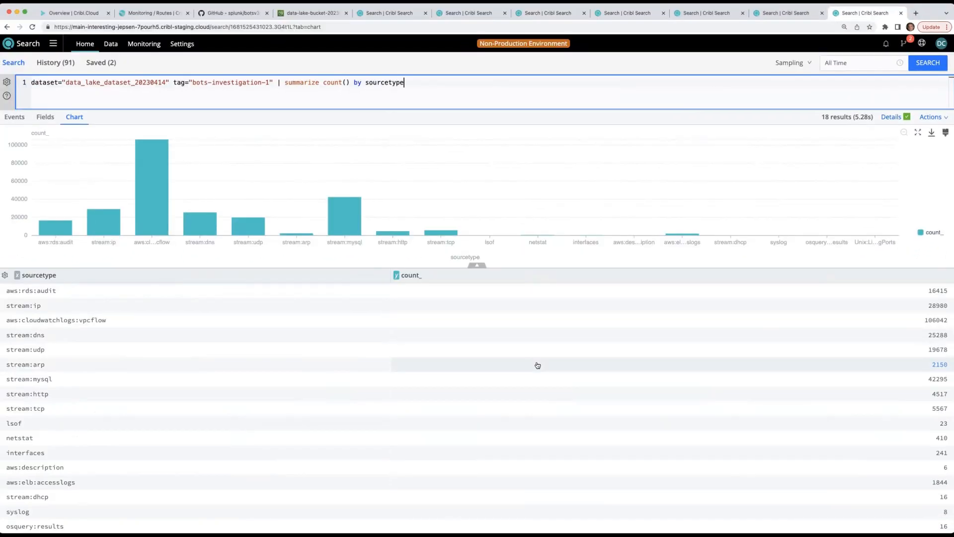
pyautogui.scroll(-1, 380, 400)
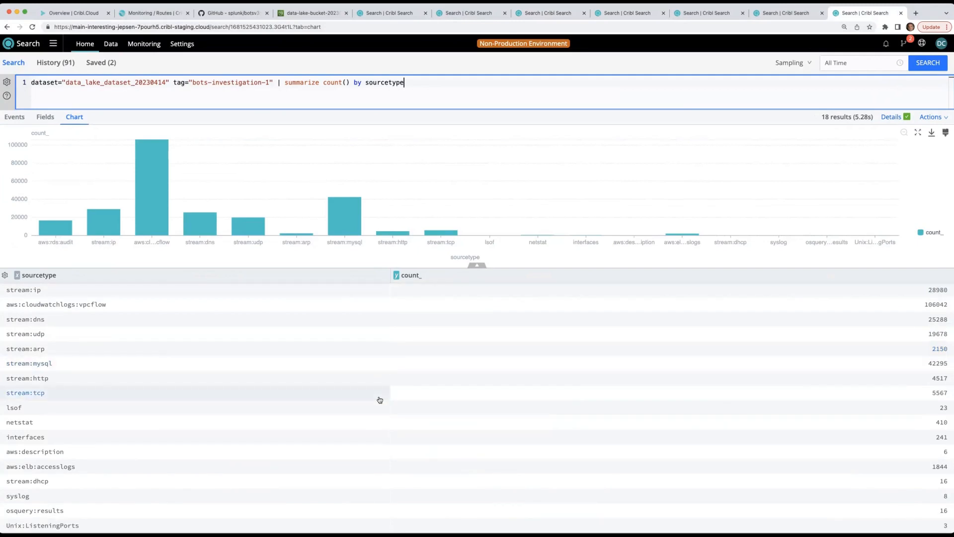
pyautogui.scroll(1, 758, 342)
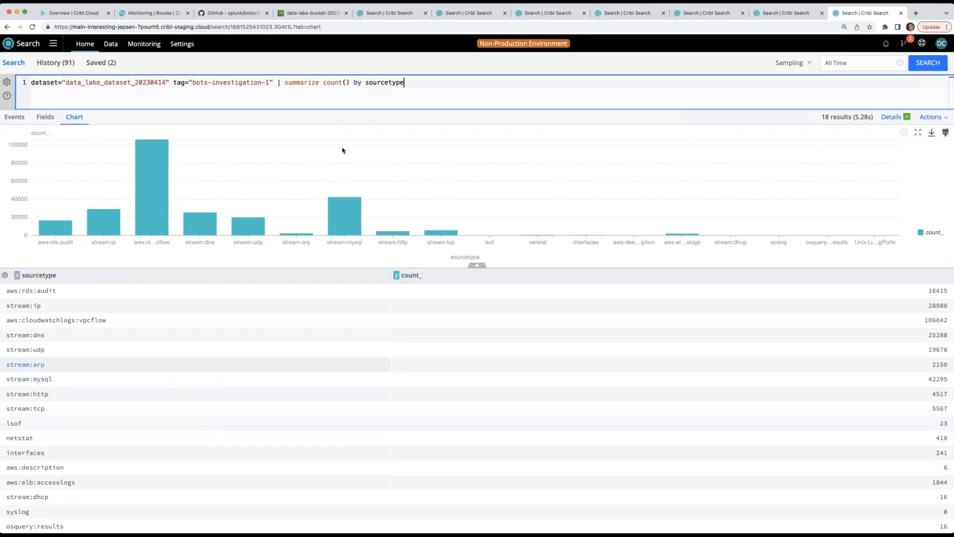
# Replace the summarize clause of the data lake search with sourcetype="stream:mysql" | limit 10 and run it.
pyautogui.moveTo(276, 83); pyautogui.dragTo(405, 83)
pyautogui.write('c')
pyautogui.press('BackSpace')
pyautogui.write('sou')
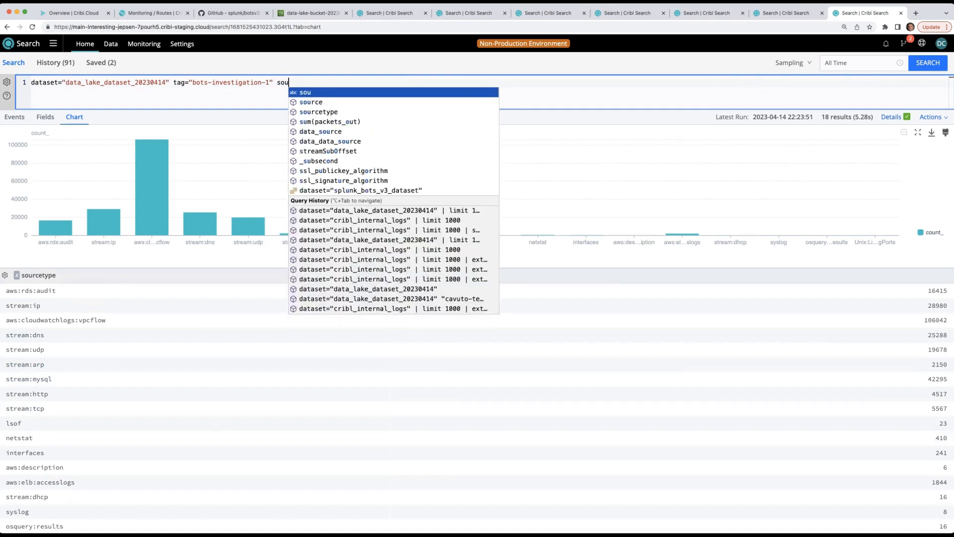
pyautogui.write('rcetype="')
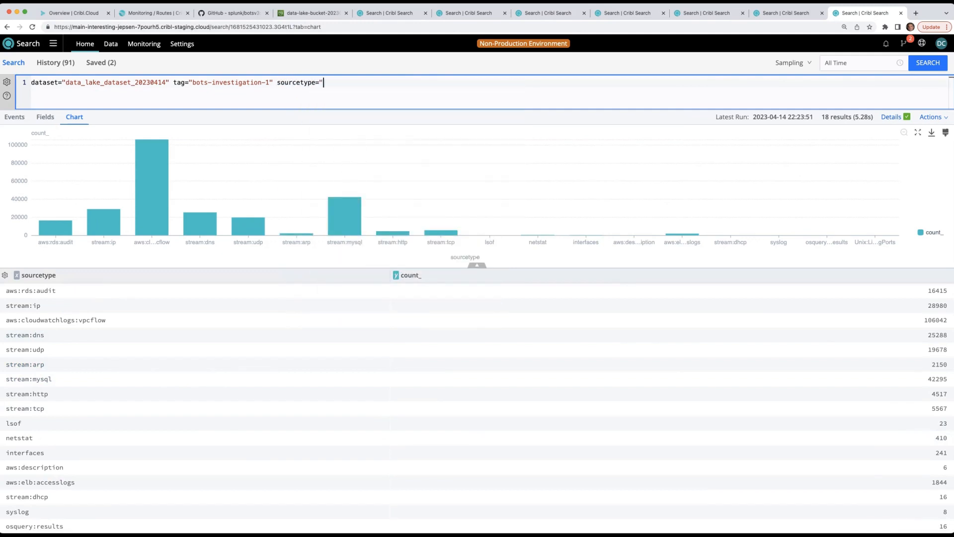
pyautogui.write('stream:mysql" | limit 10')
pyautogui.press('Return')
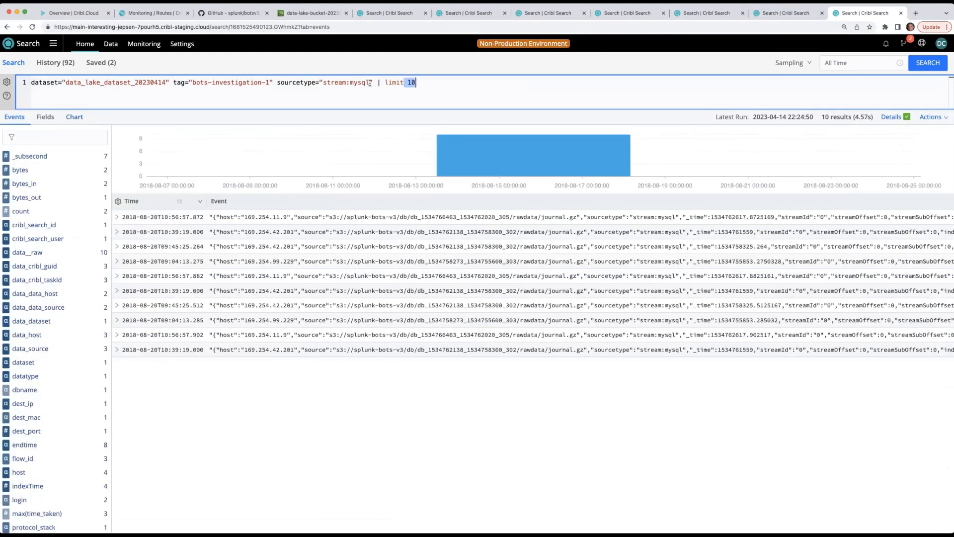
# Change the sourcetype filter to stream:http, rerun the search, and expand the first event with its full _raw content.
pyautogui.moveTo(350, 83); pyautogui.dragTo(370, 83)
pyautogui.write('http')
pyautogui.press('Return')
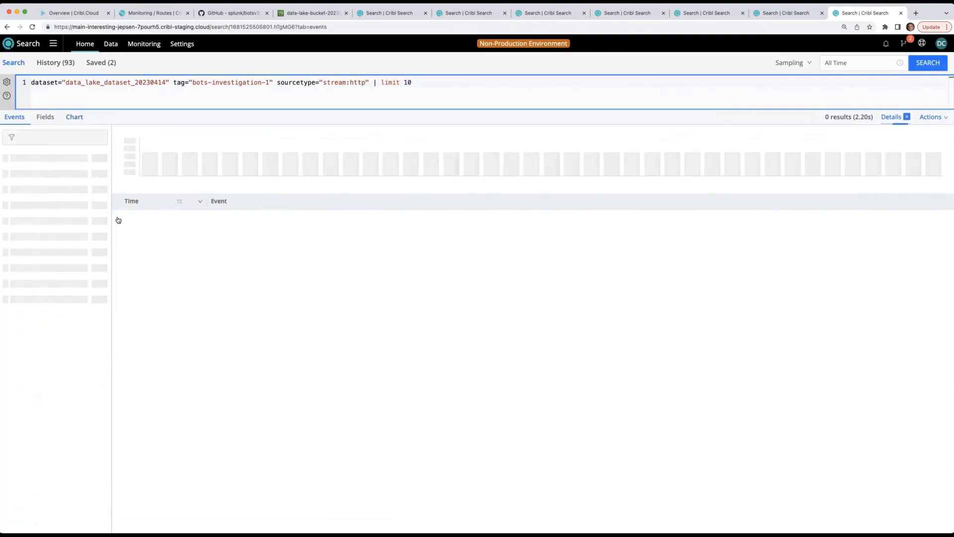
pyautogui.click(117, 218)
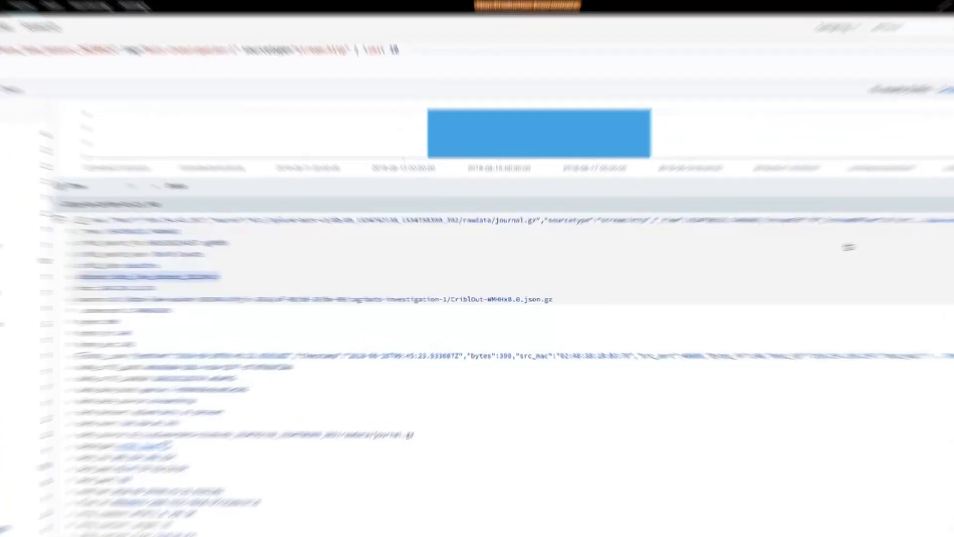
pyautogui.click(880, 231)
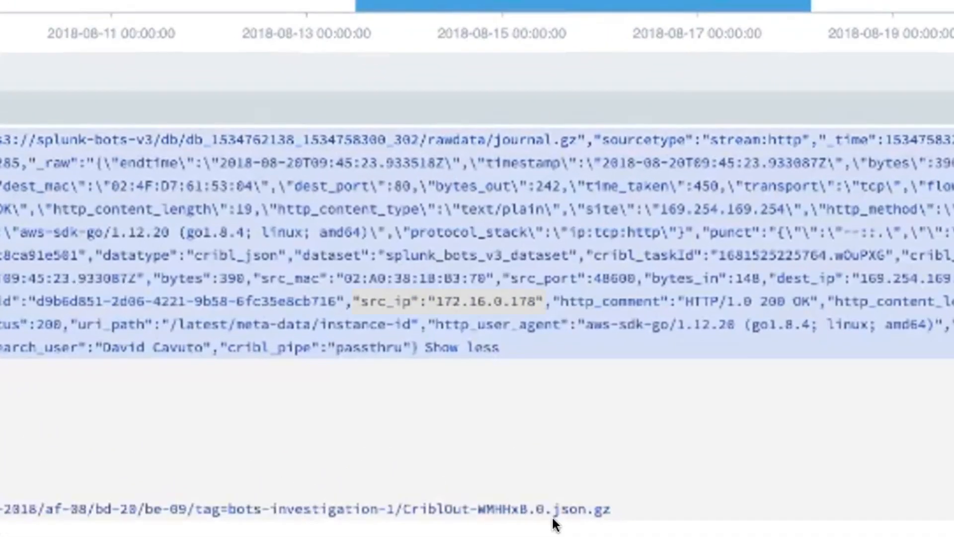